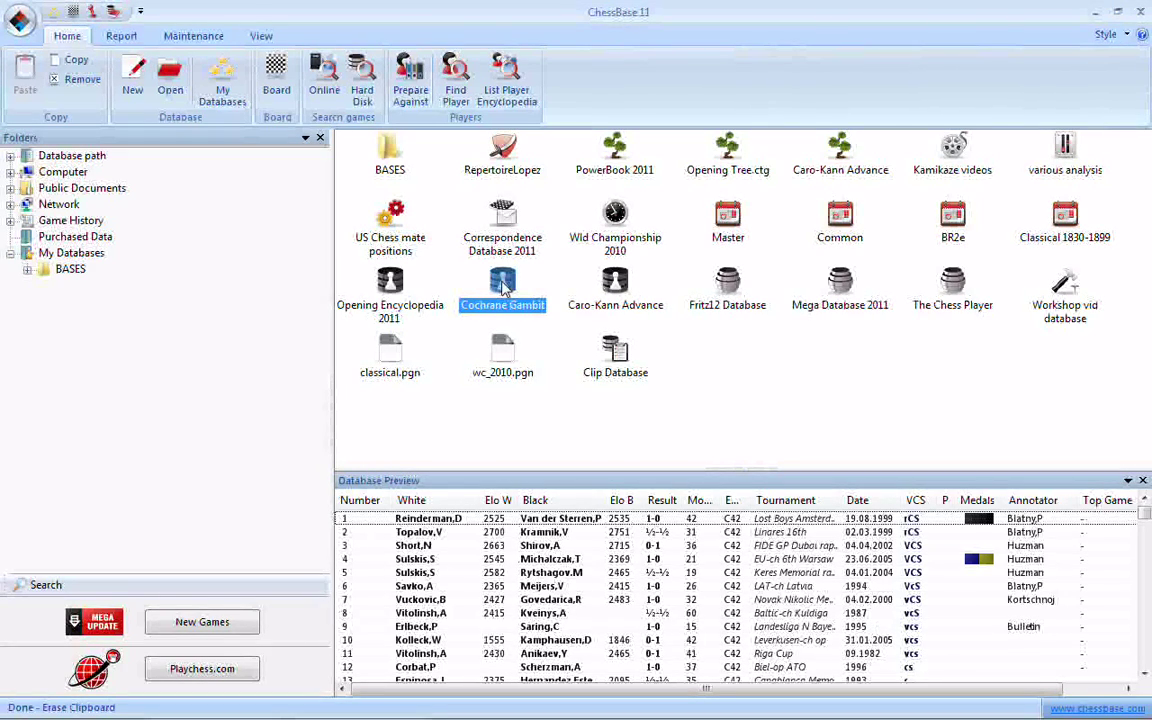
- Open the Cochrane Gambit database and rename its "King & pawn endings" theme key to "Pure pawn endings"
double_click(503, 287)
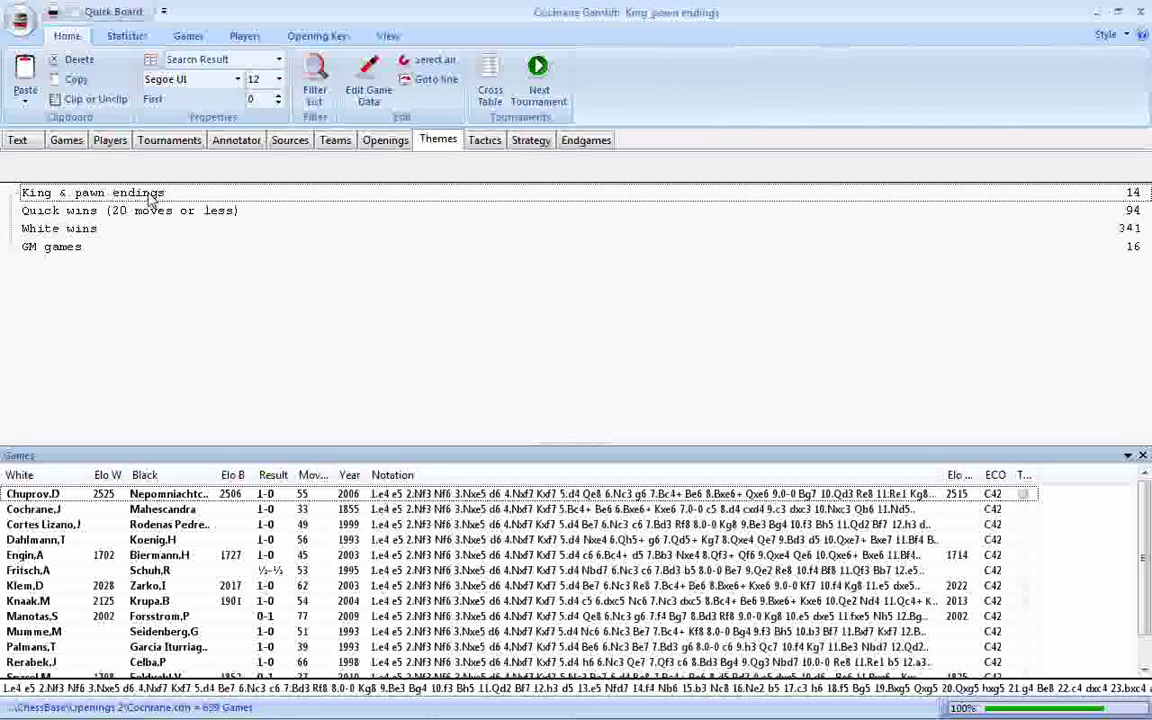
left_click(103, 195)
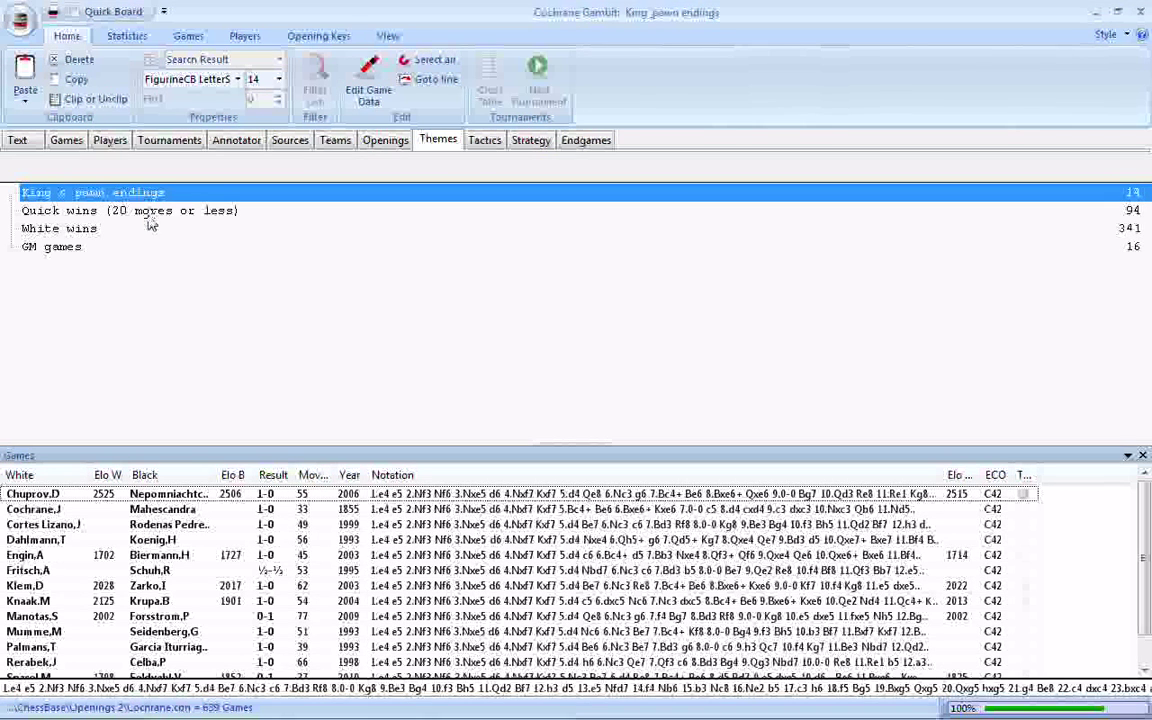
right_click(303, 199)
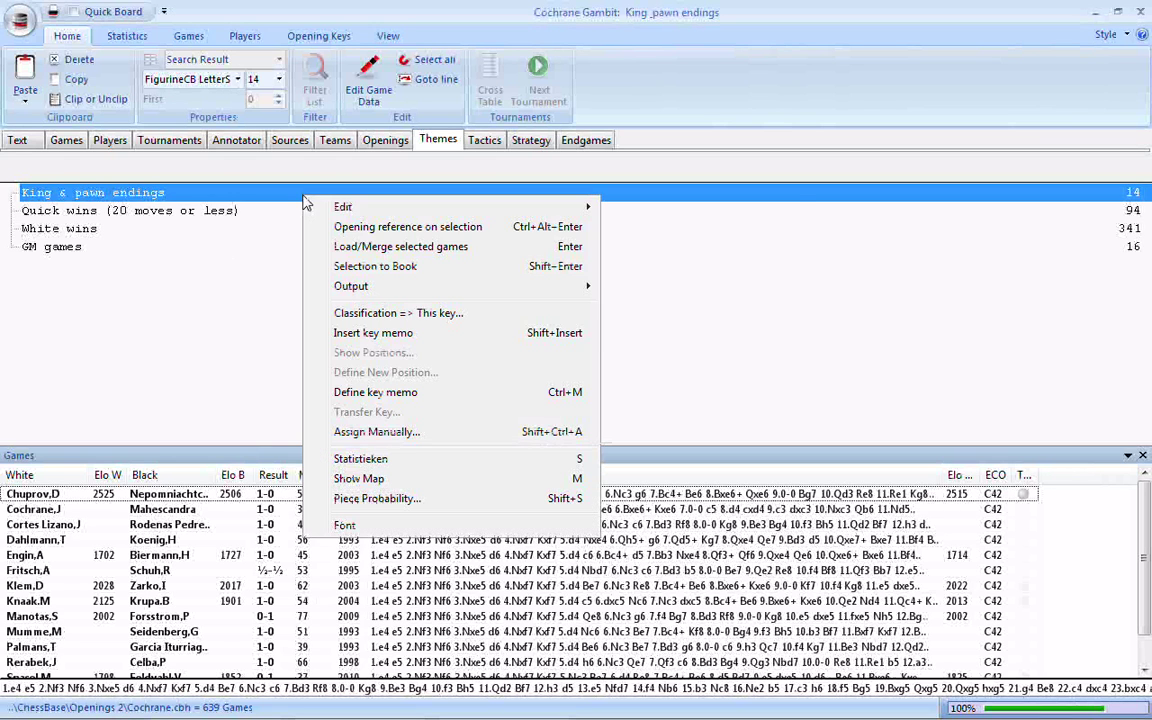
mouse_move(339, 212)
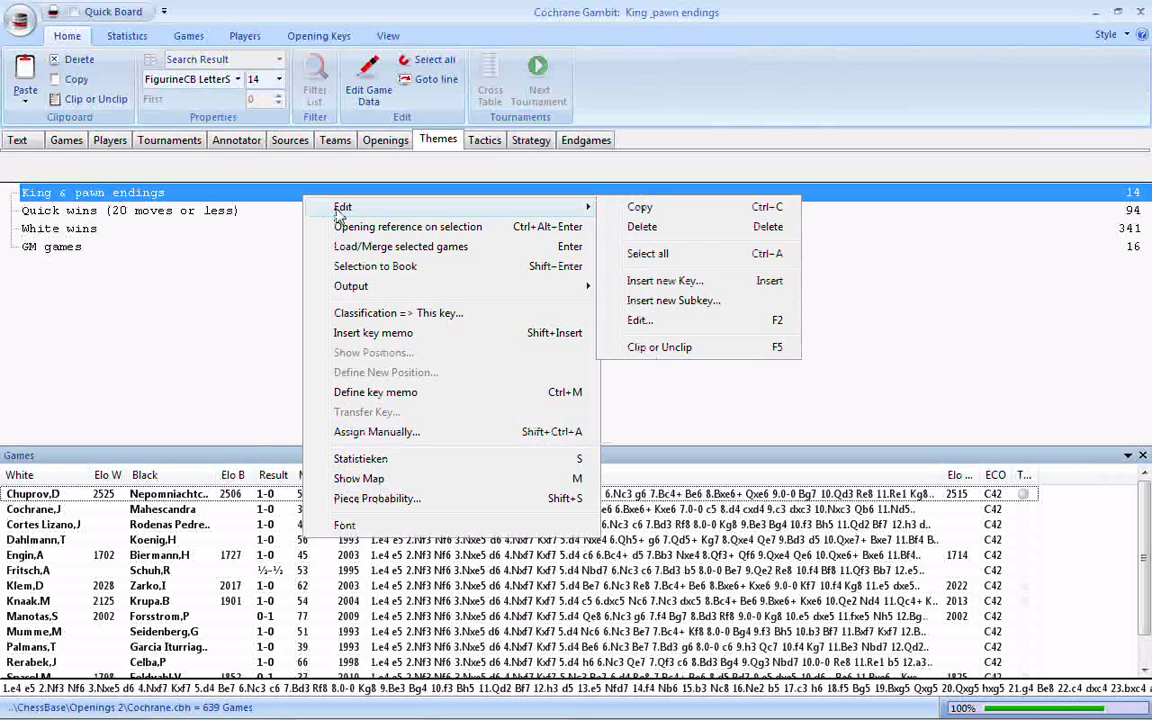
left_click(638, 321)
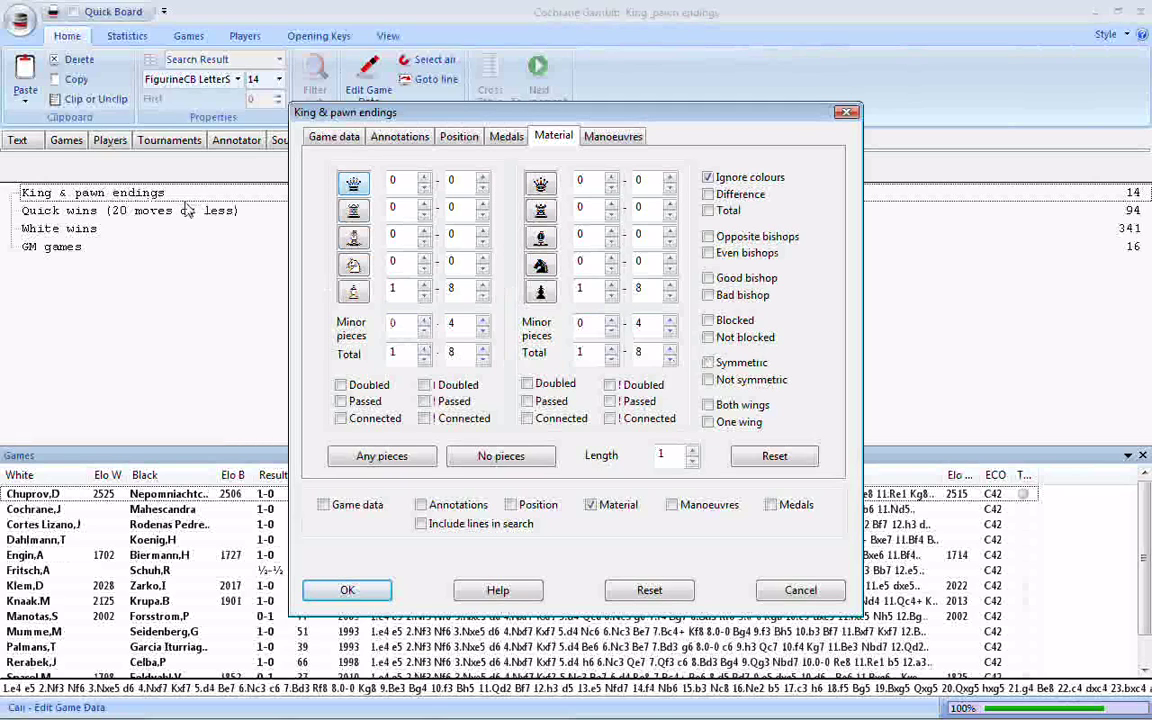
left_click(349, 592)
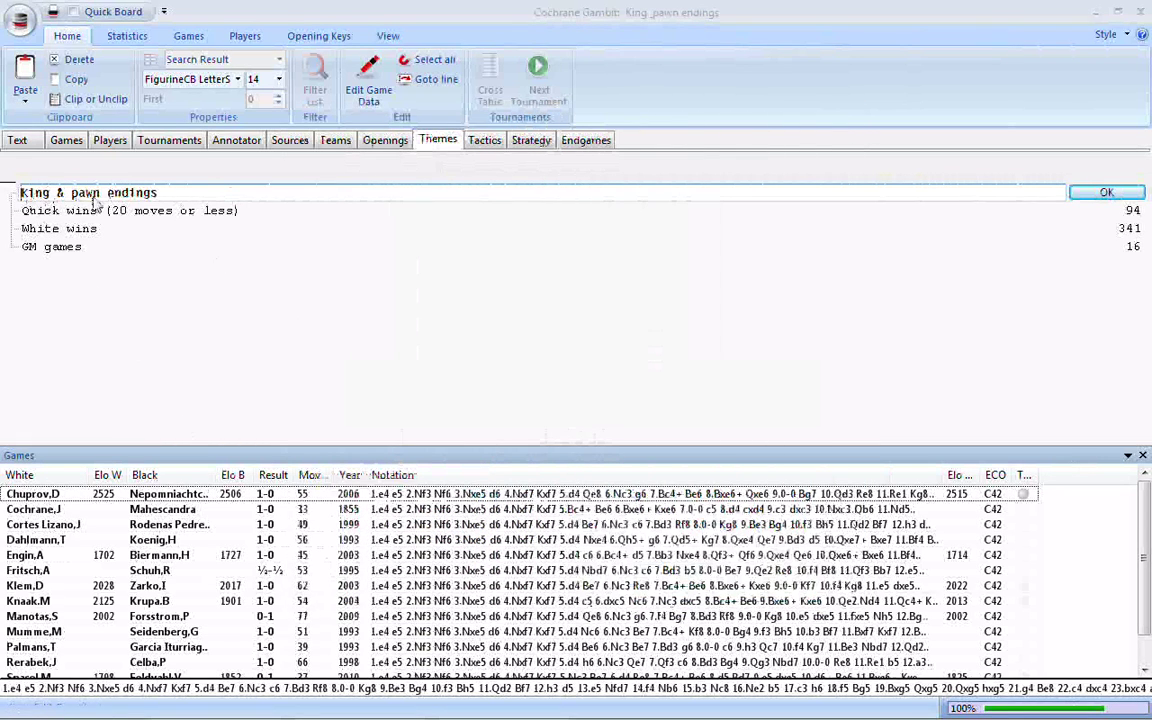
left_click_drag(65, 193, 13, 199)
type("Pn")
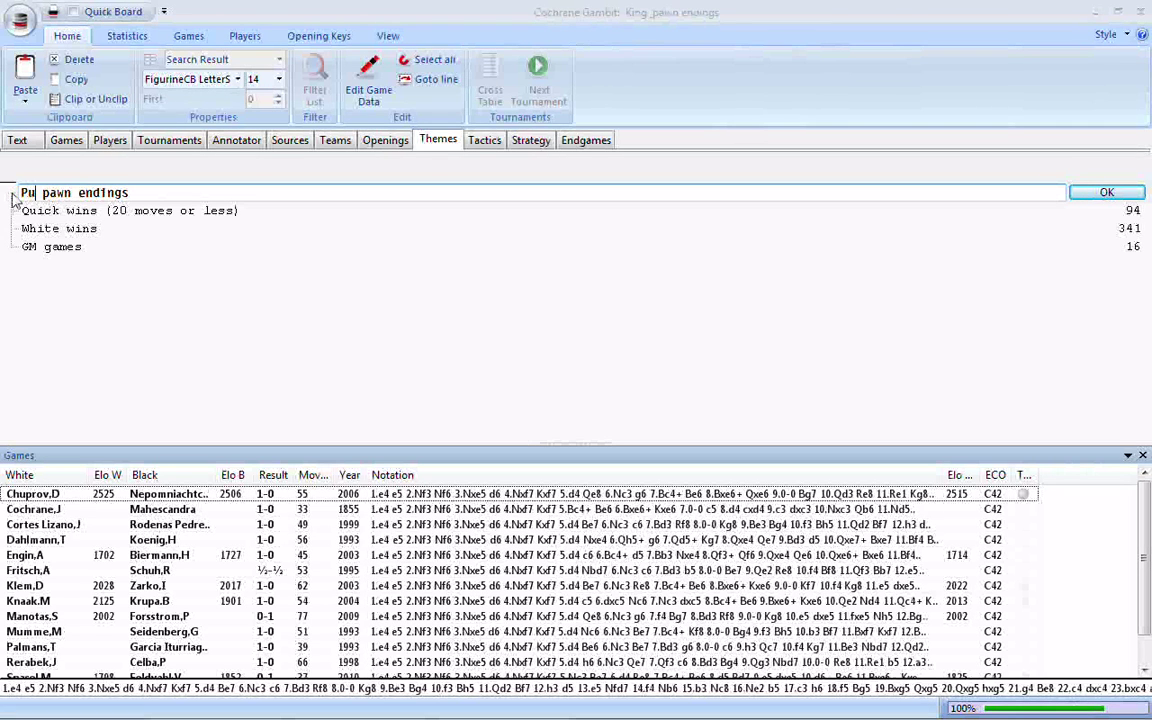
type("re")
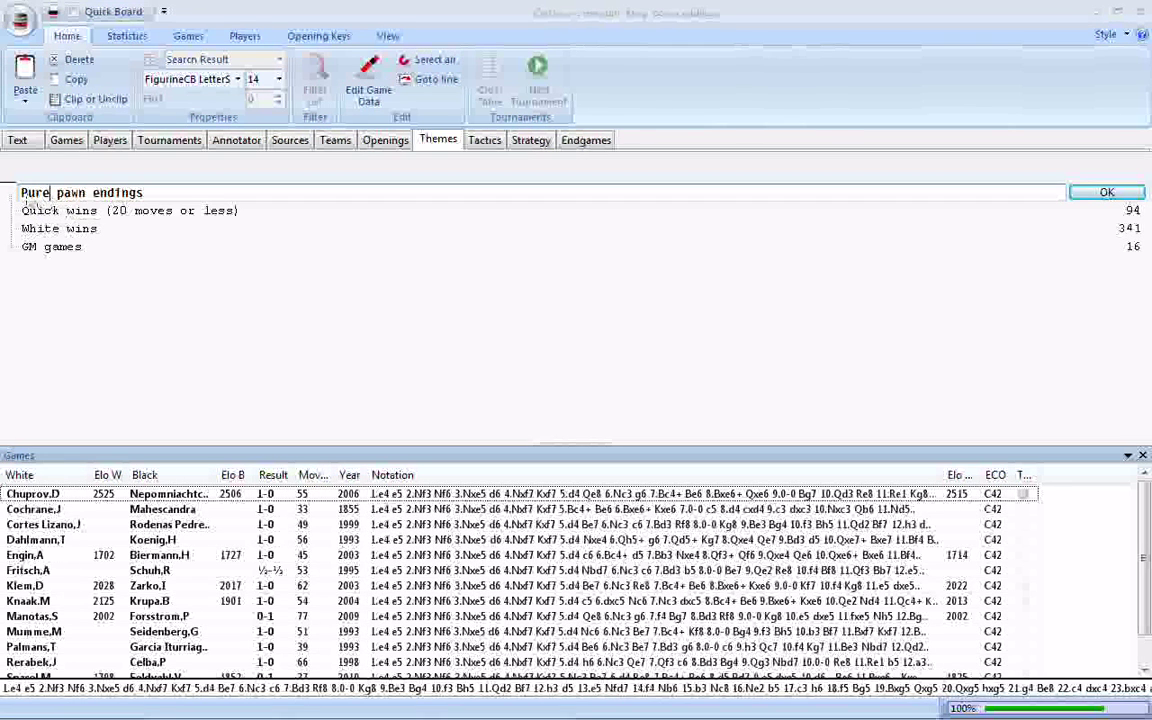
left_click(1106, 192)
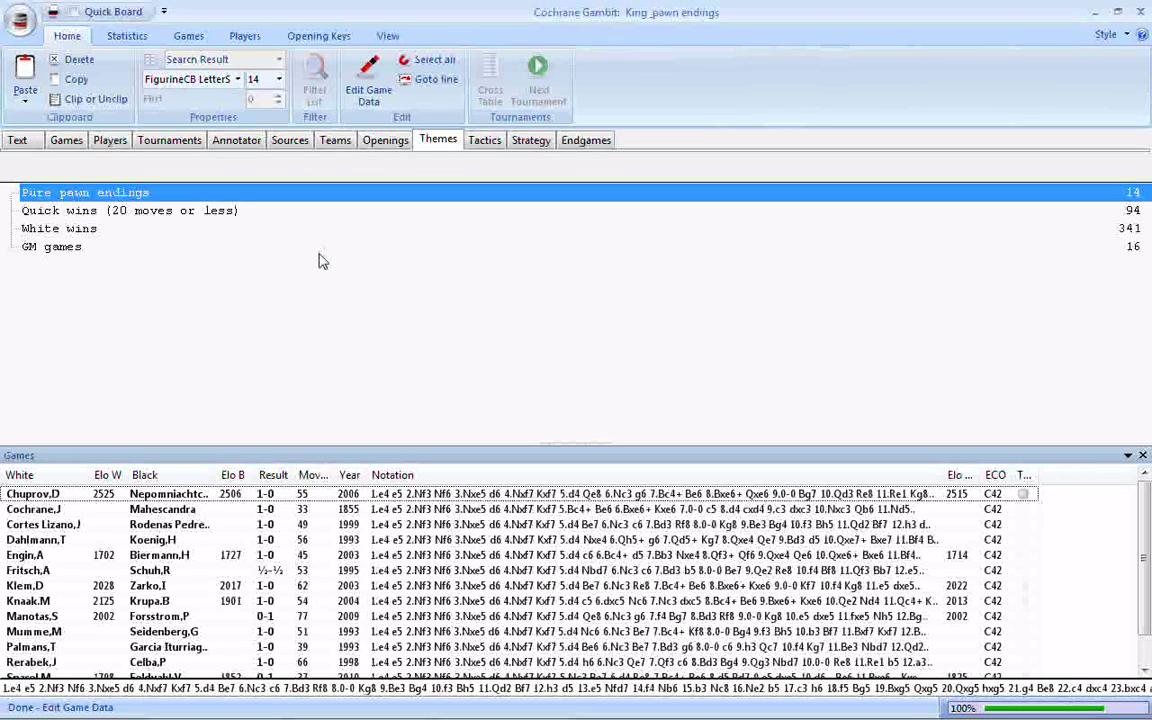
- Delete the "White wins" theme key, then close and reopen the Cochrane Gambit database to refresh the key list
left_click(109, 234)
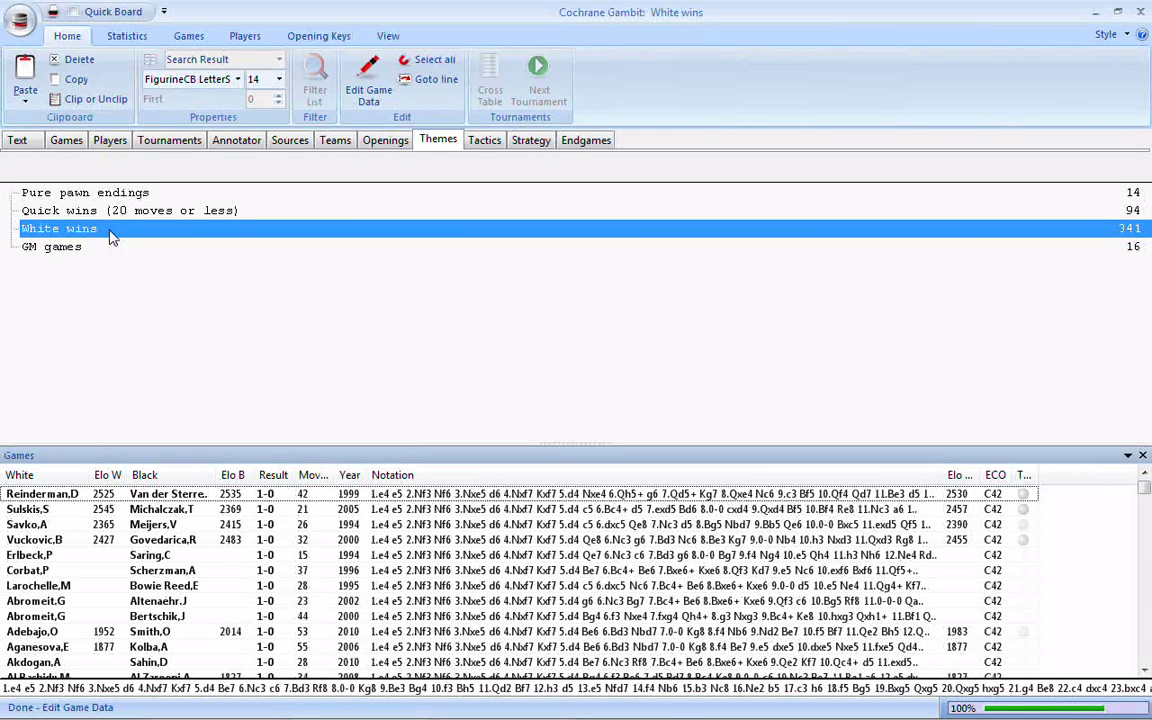
right_click(110, 236)
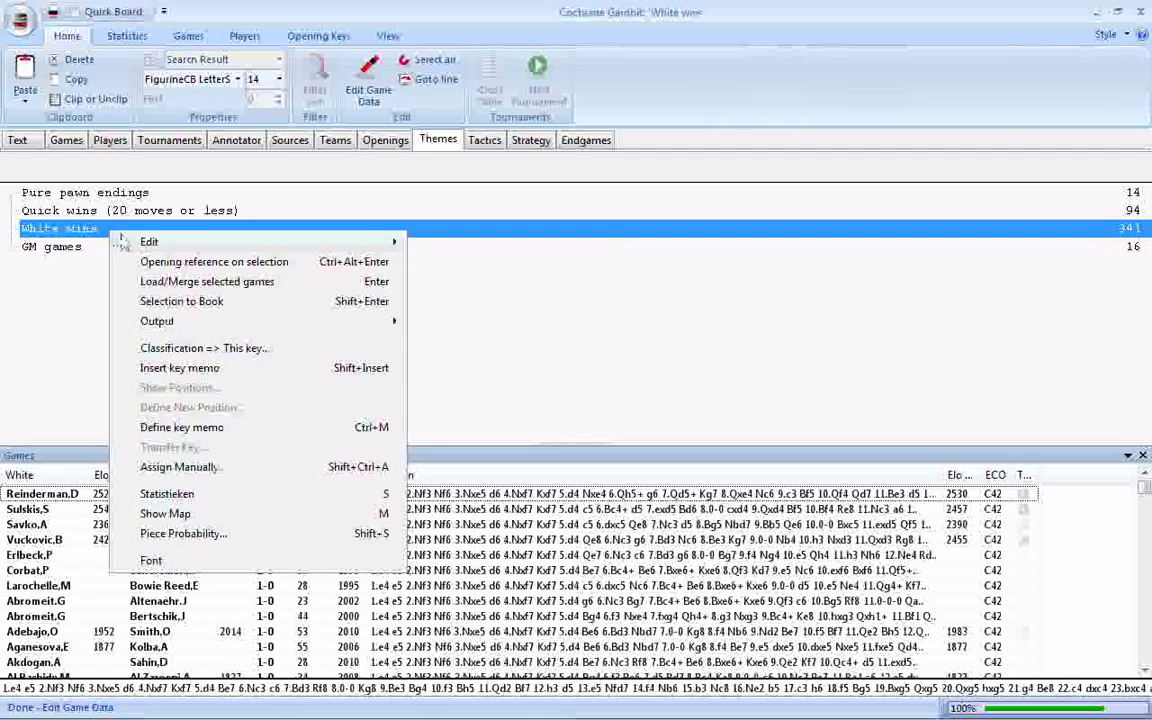
mouse_move(380, 241)
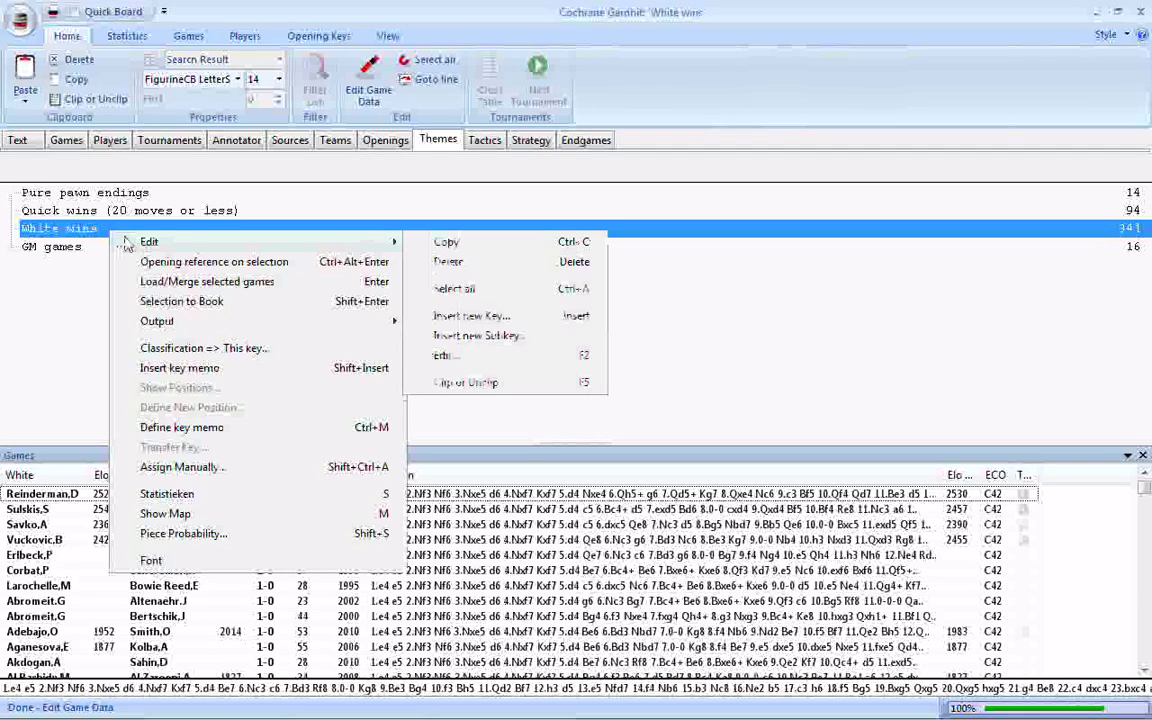
left_click(449, 262)
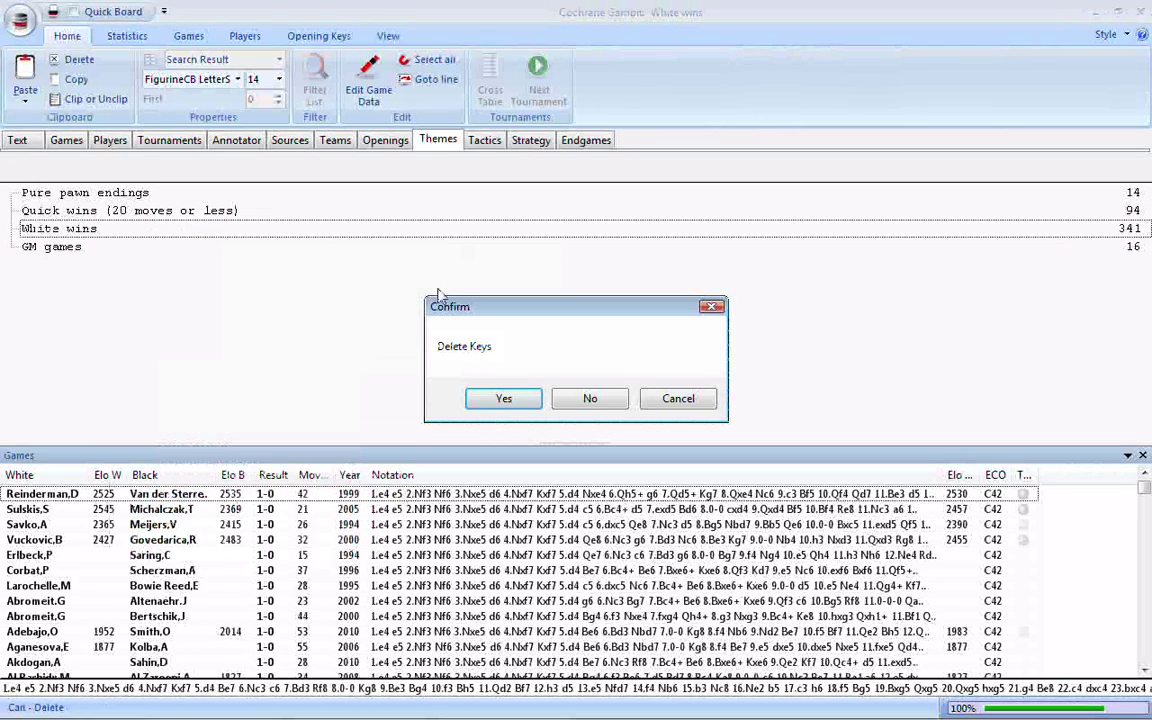
left_click(504, 399)
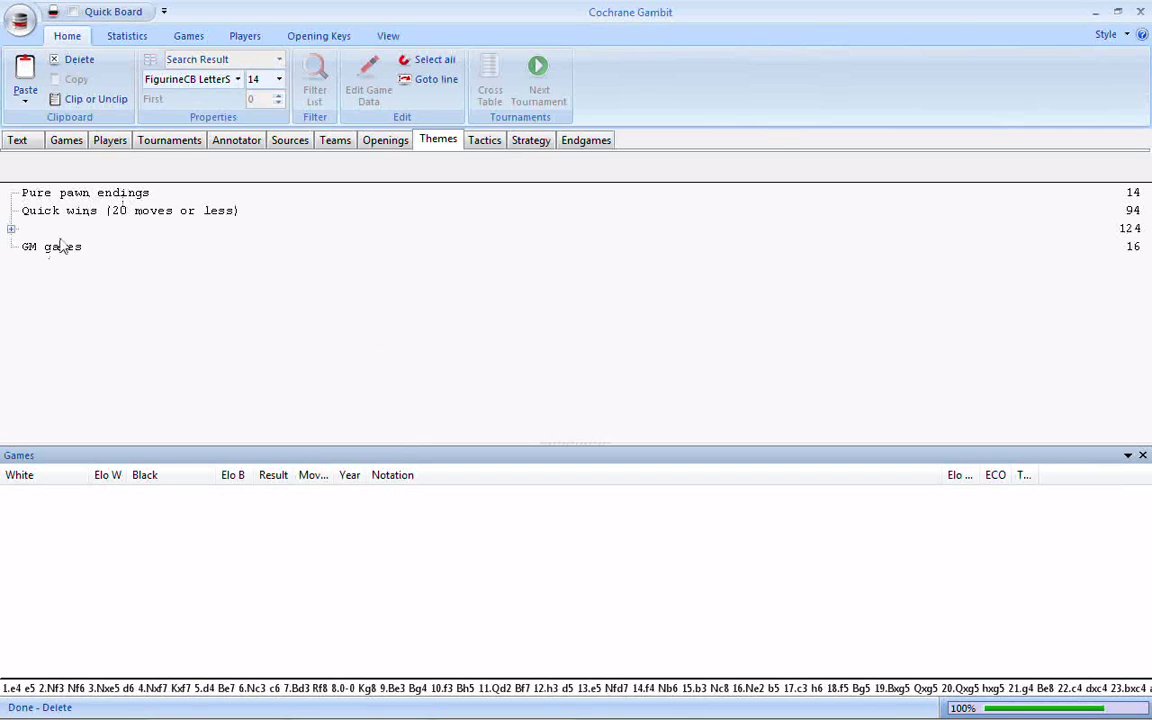
left_click(1141, 11)
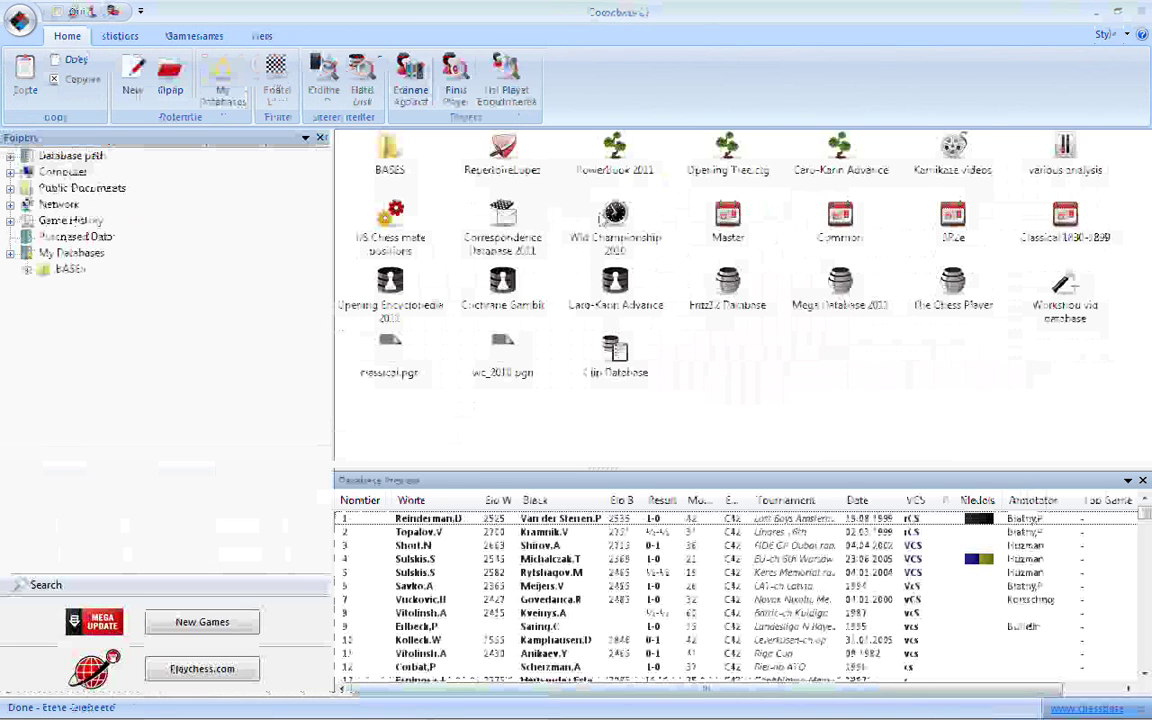
double_click(506, 286)
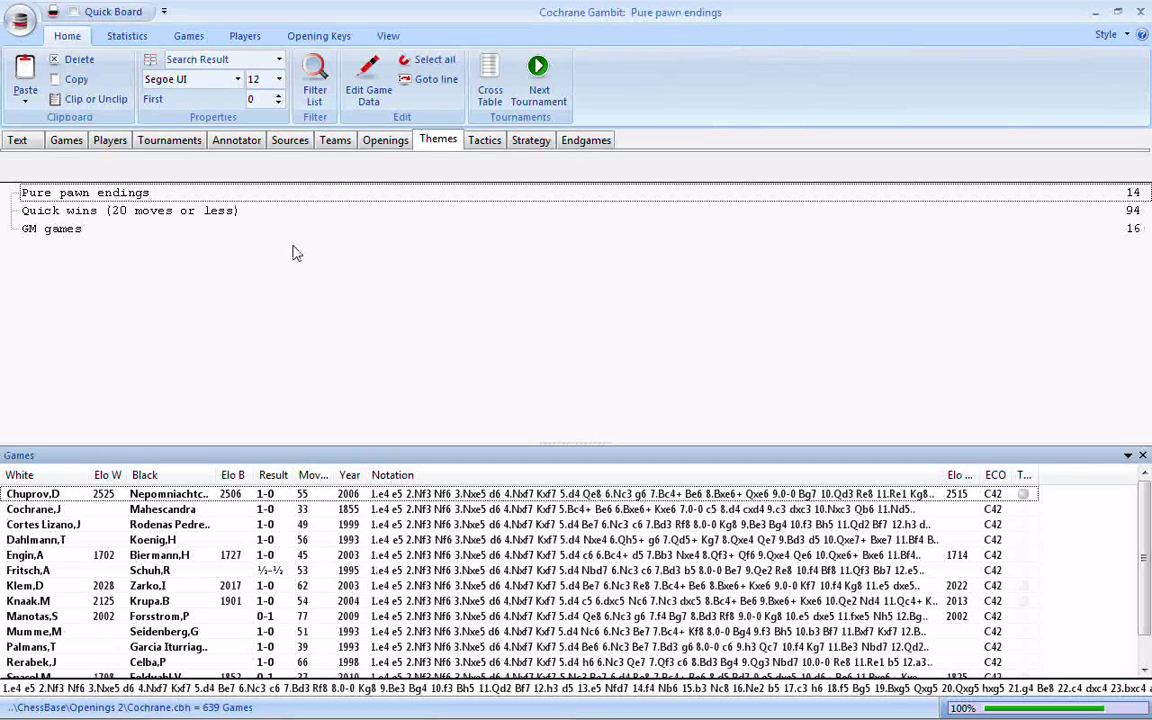
- Insert a subkey under "Quick wins (20 moves or less)" with a reset mask limited to moves 1-20 and result 1-0
left_click(160, 213)
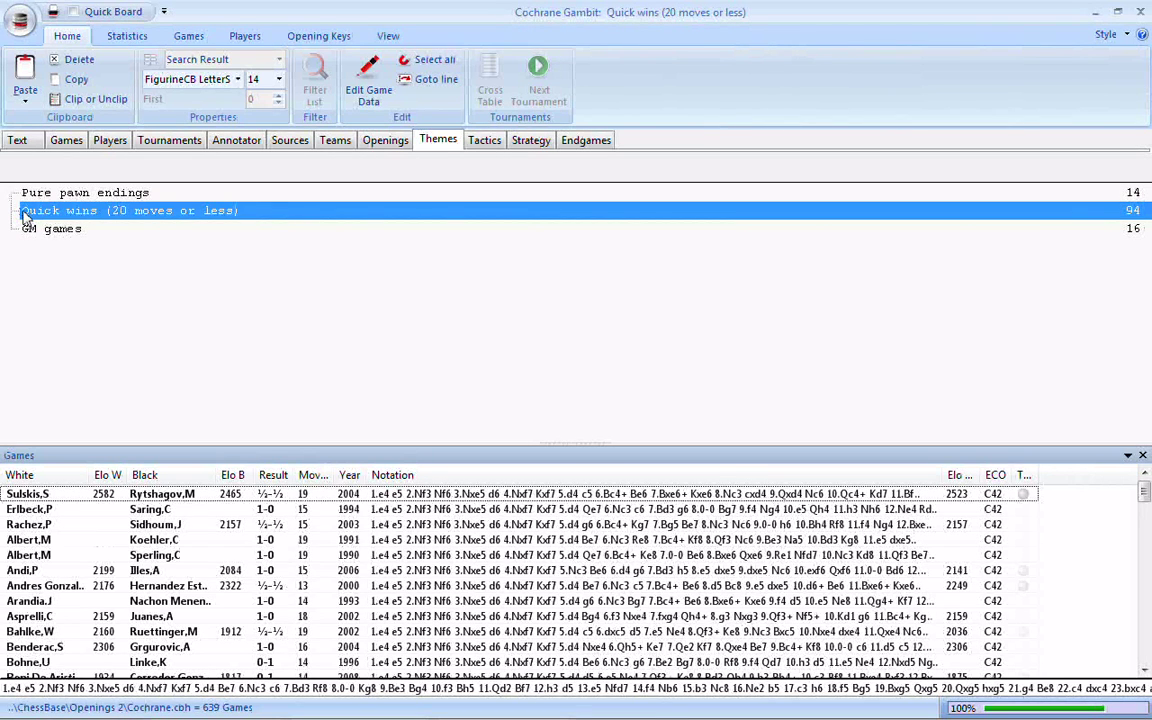
right_click(231, 213)
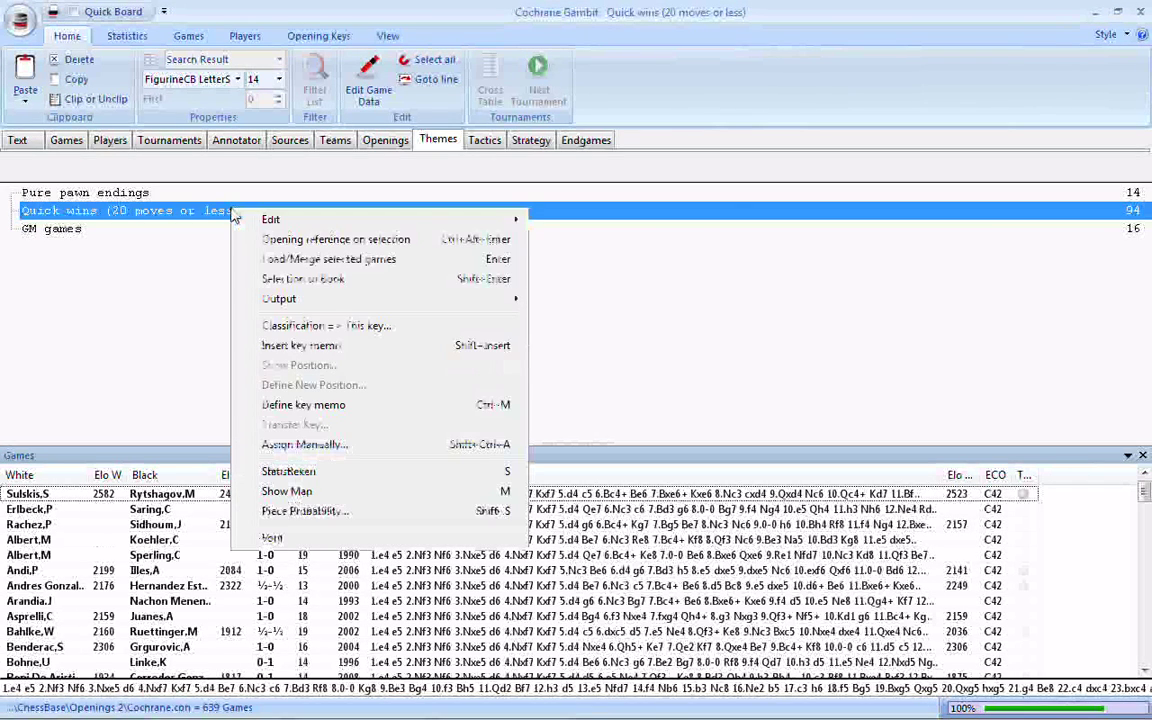
mouse_move(250, 225)
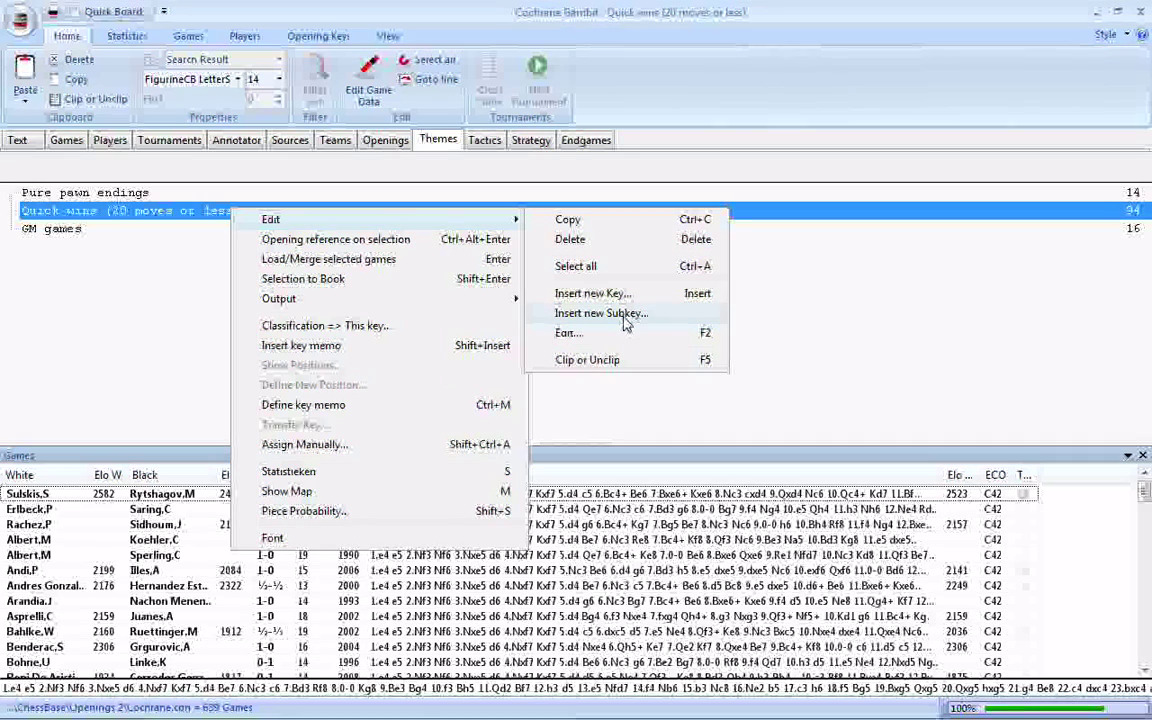
left_click(625, 320)
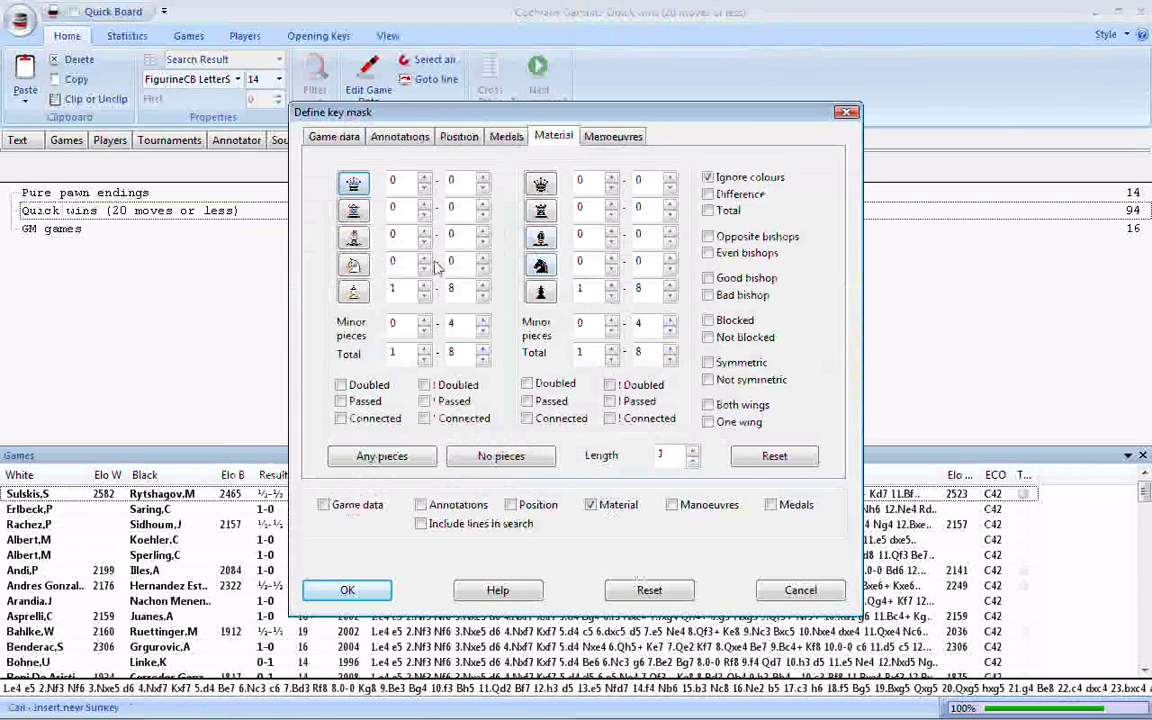
left_click(652, 592)
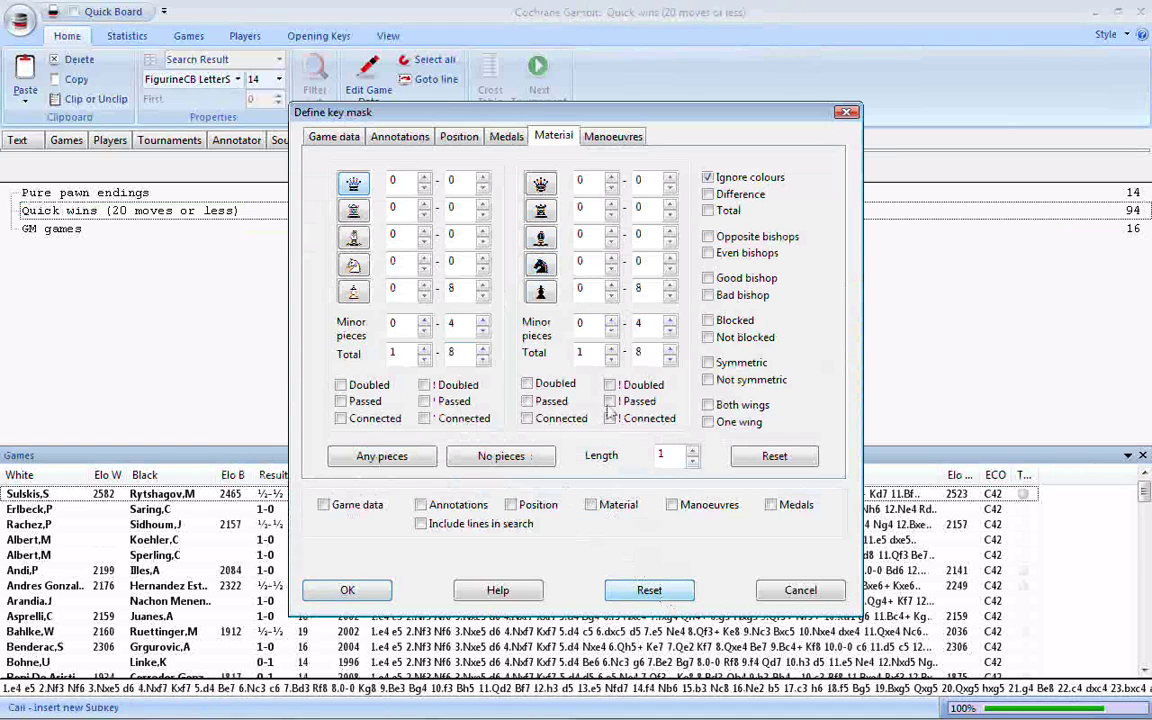
left_click(351, 140)
left_click_drag(437, 375, 424, 376)
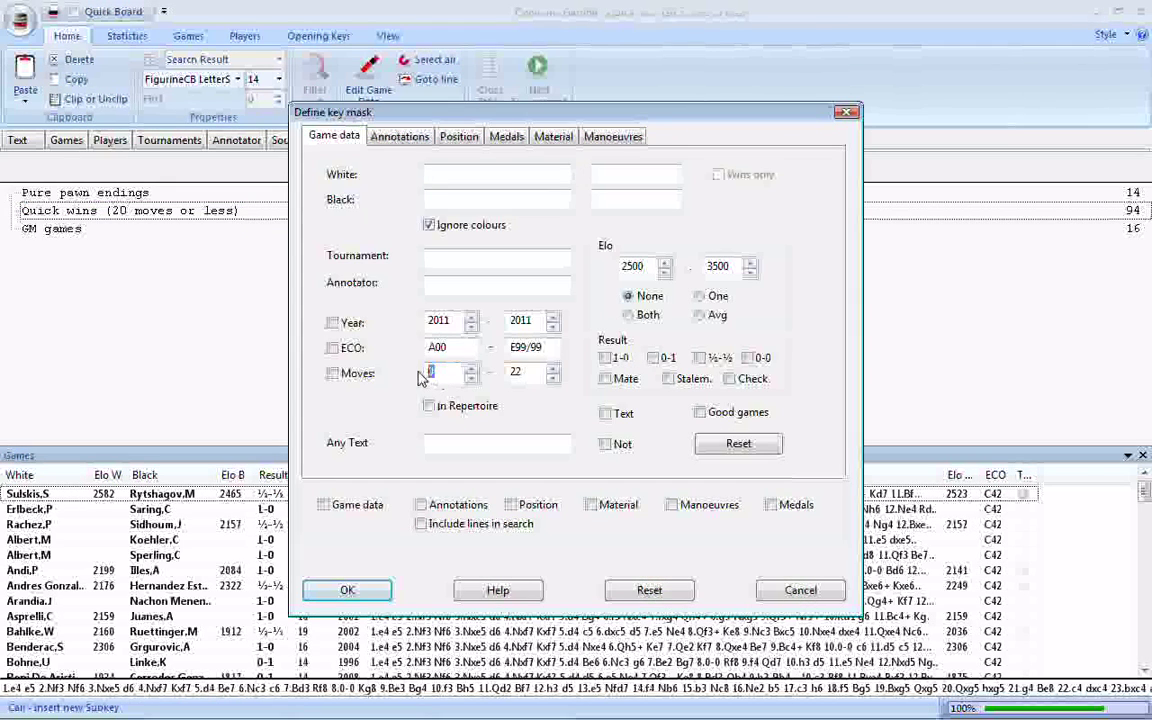
type("1")
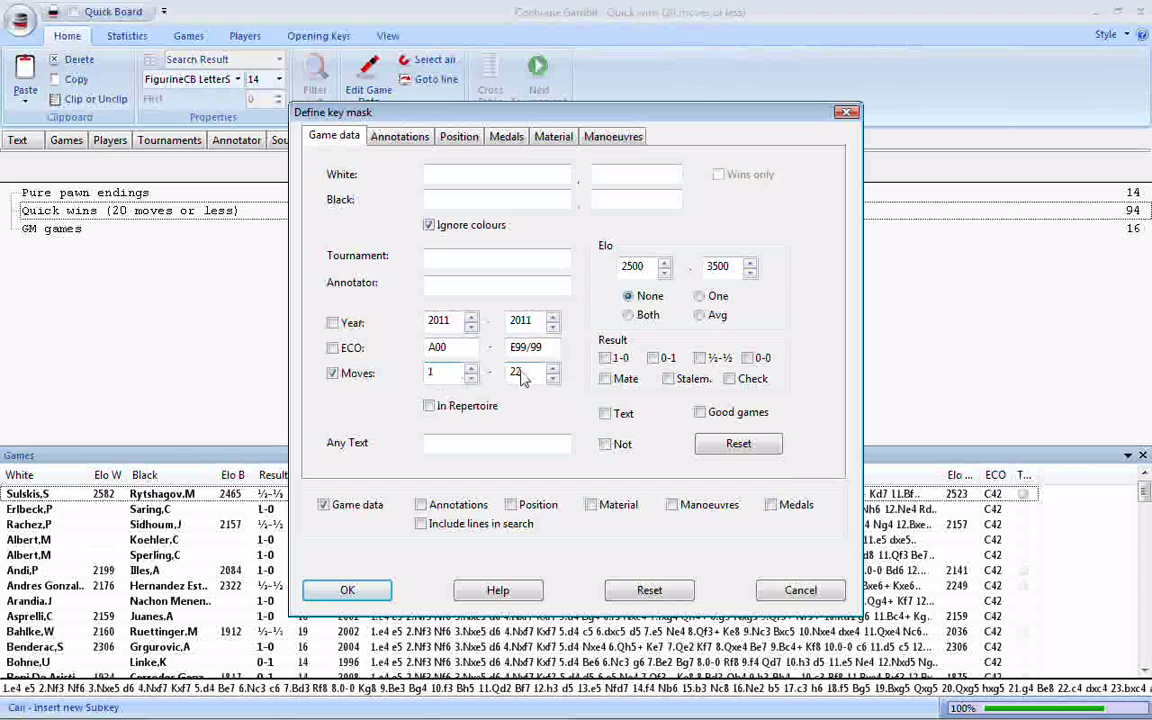
left_click_drag(525, 376, 519, 376)
type("0")
left_click(606, 358)
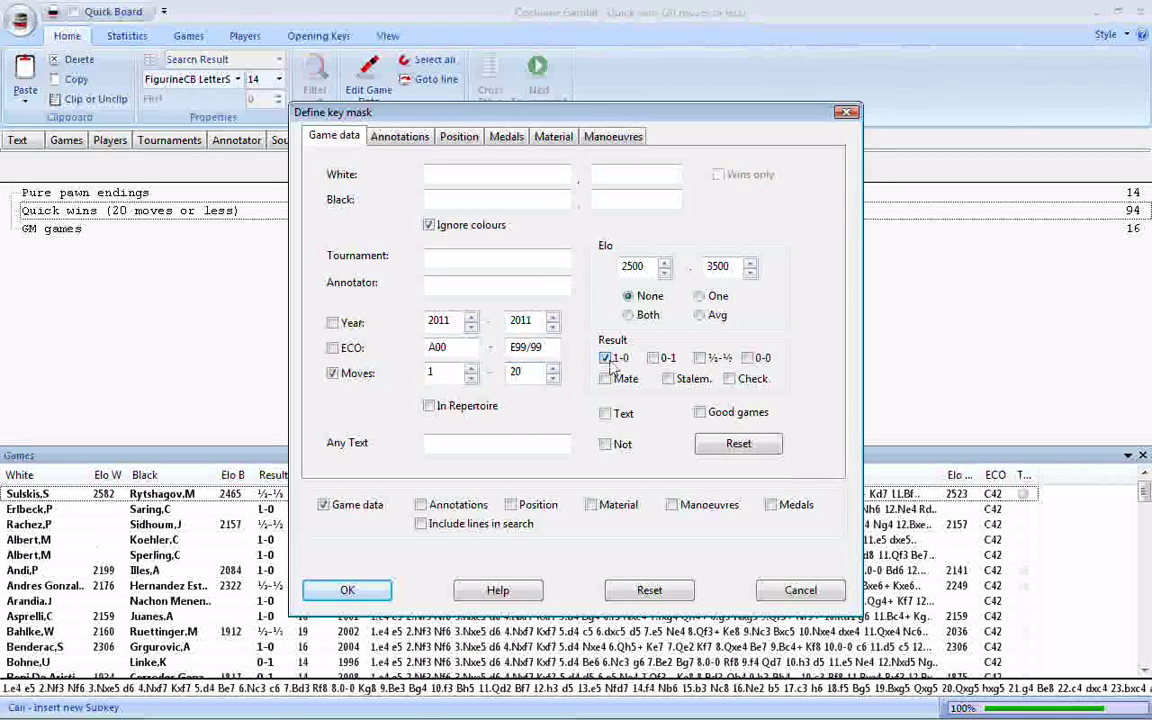
left_click(348, 590)
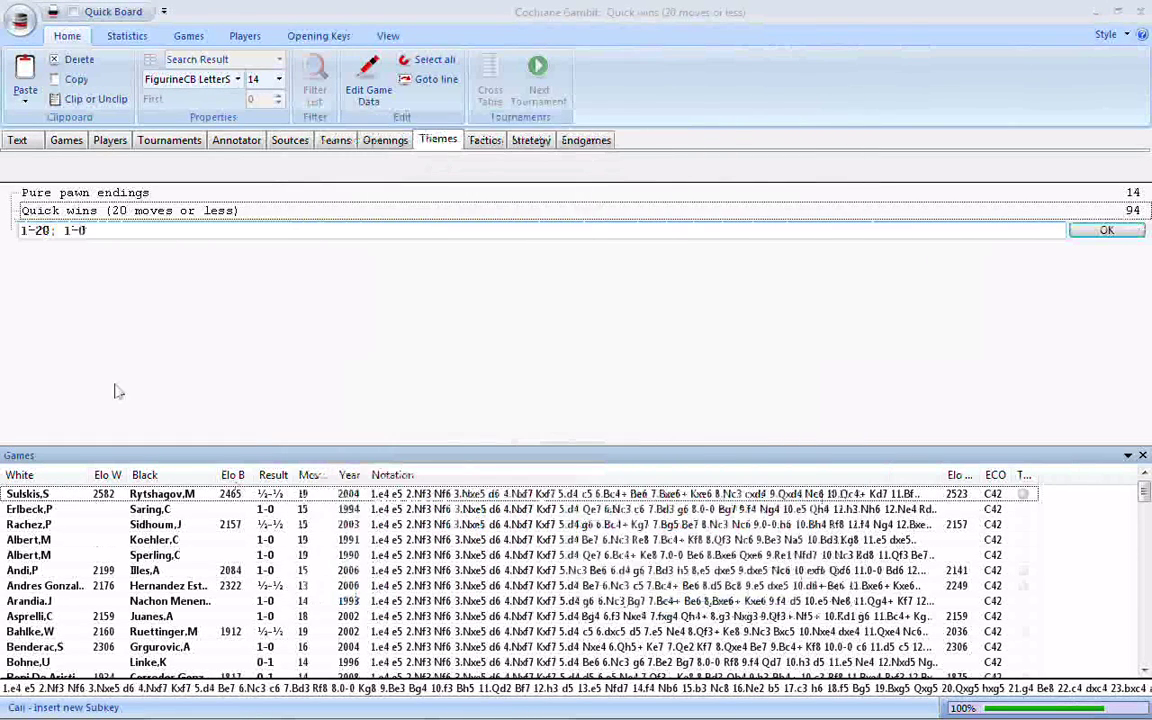
- Name the new subkey "Quick White wins" and expand its parent key
left_click_drag(90, 232, 14, 234)
type("Q")
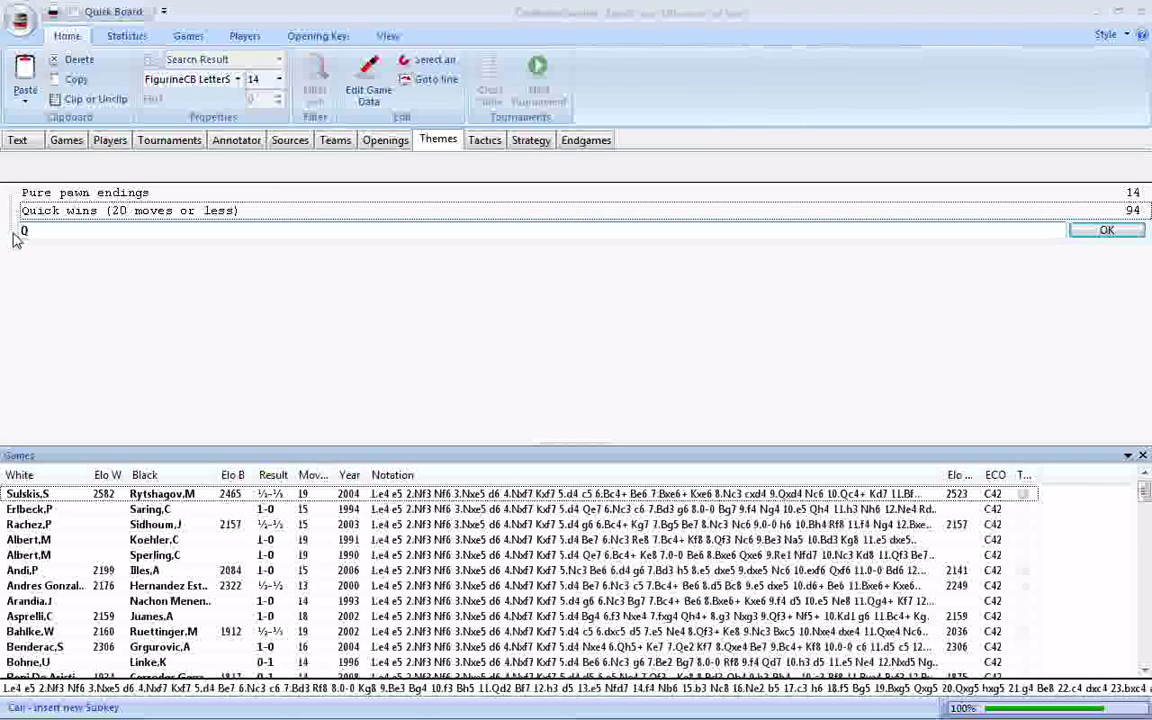
type("uick White wins")
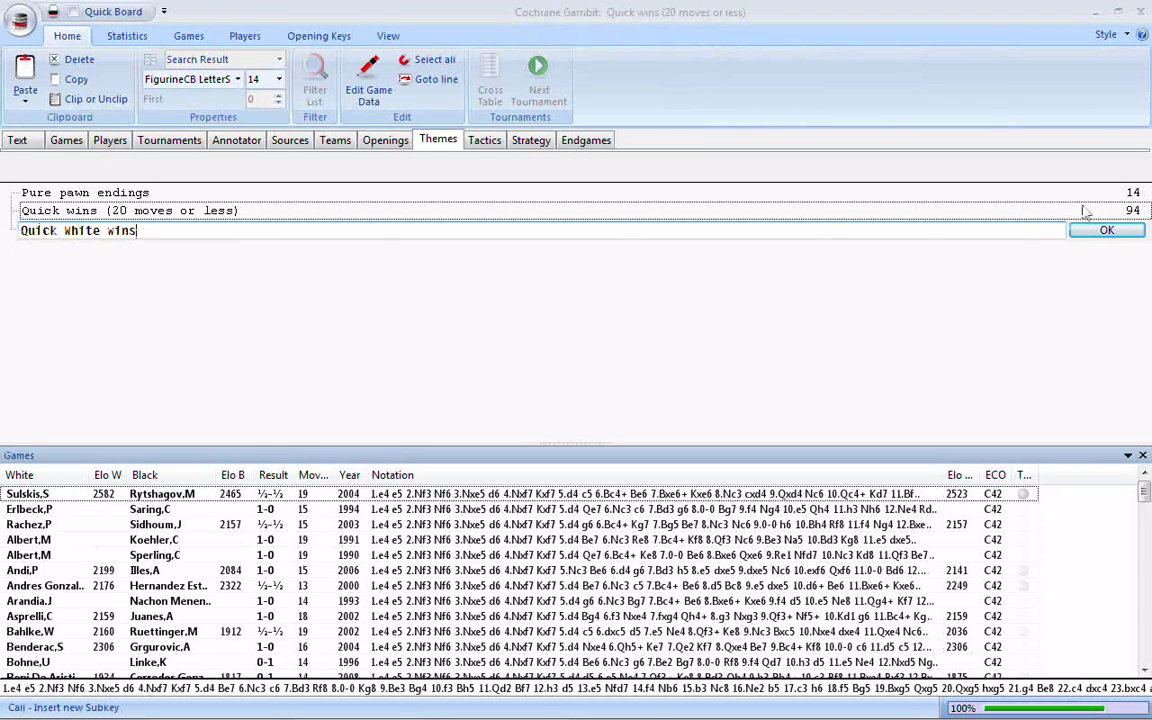
left_click(1107, 230)
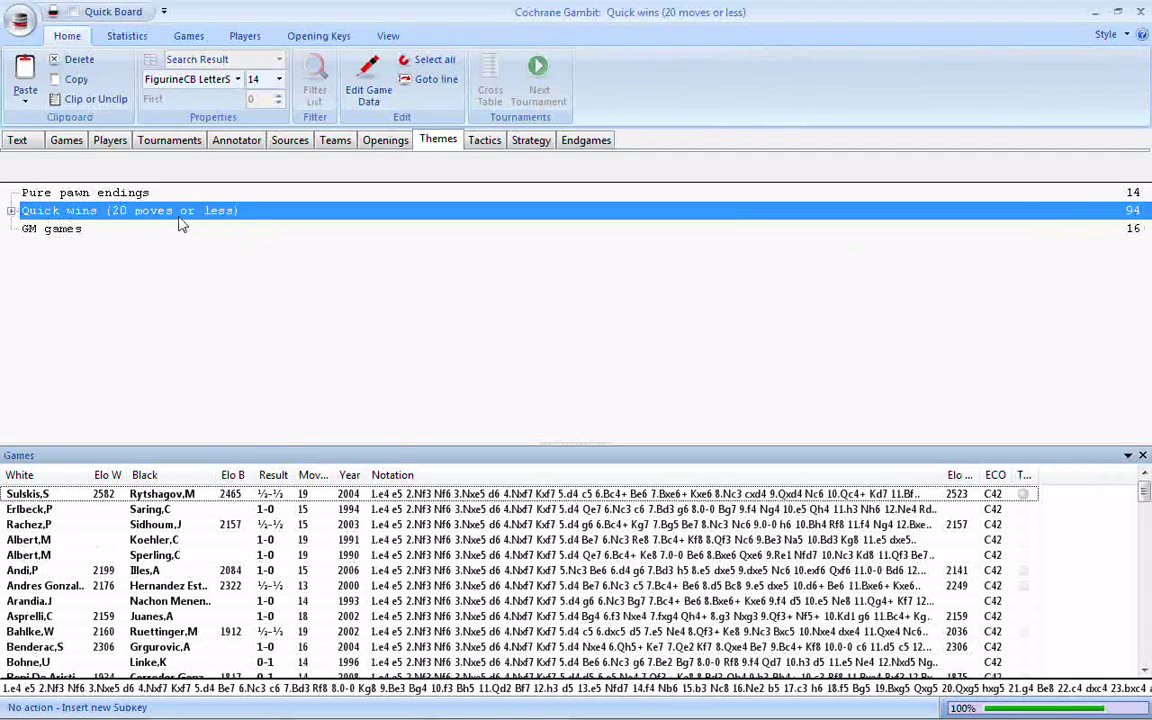
left_click(11, 211)
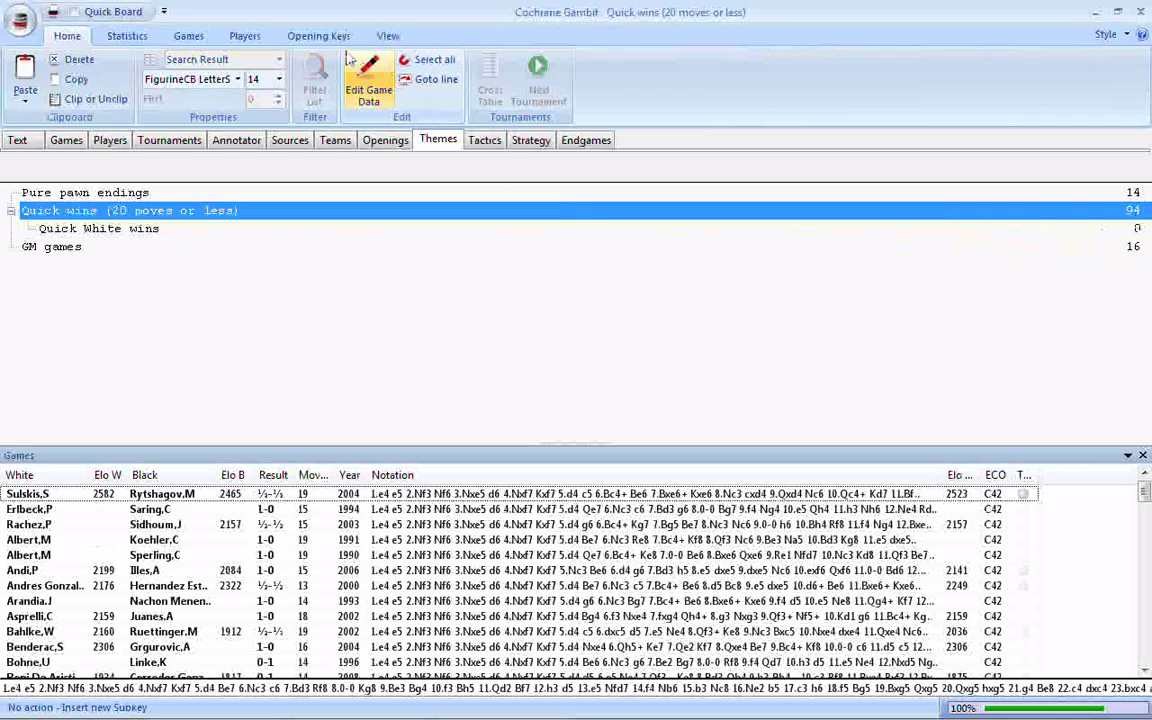
- Classify all keys for Themes only, excluding Openings, and display the games under the "Quick White wins" subkey
left_click(310, 38)
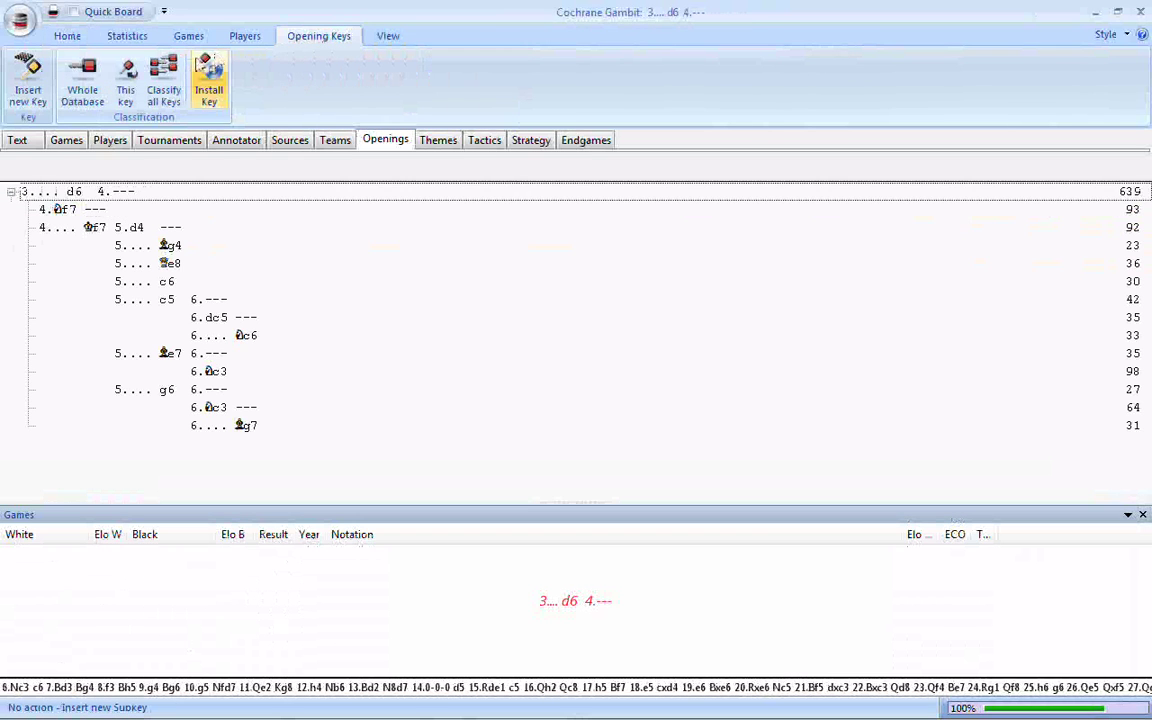
left_click(164, 80)
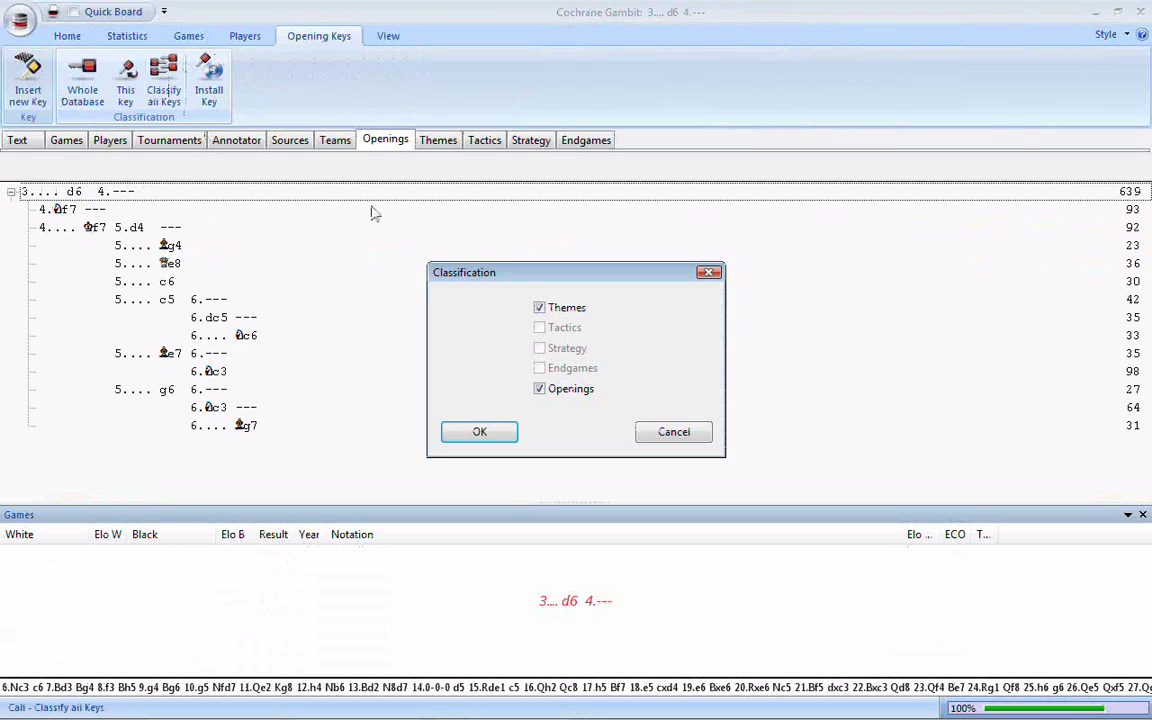
left_click(540, 389)
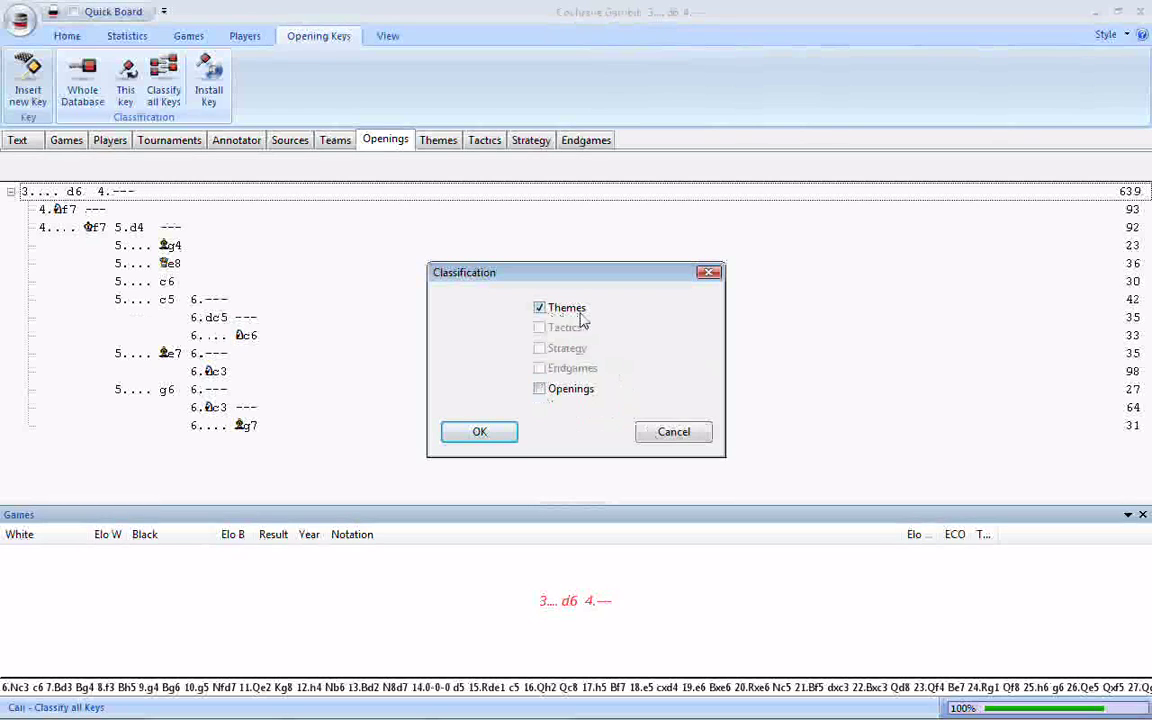
left_click(491, 439)
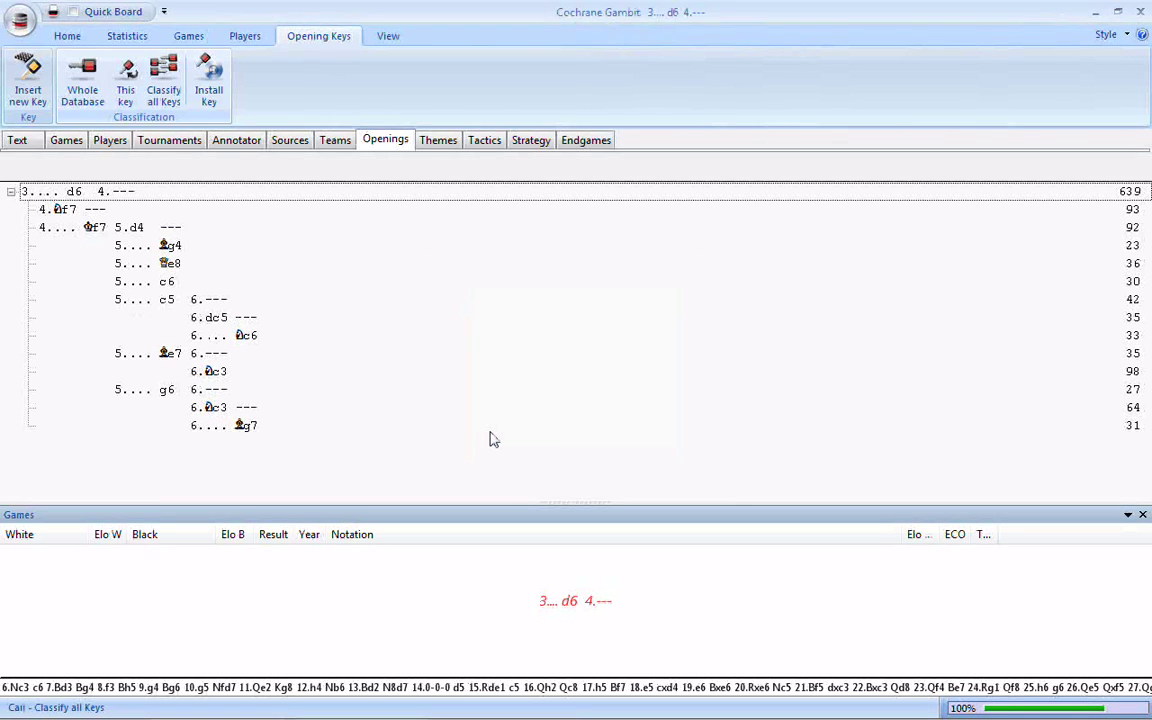
left_click(439, 141)
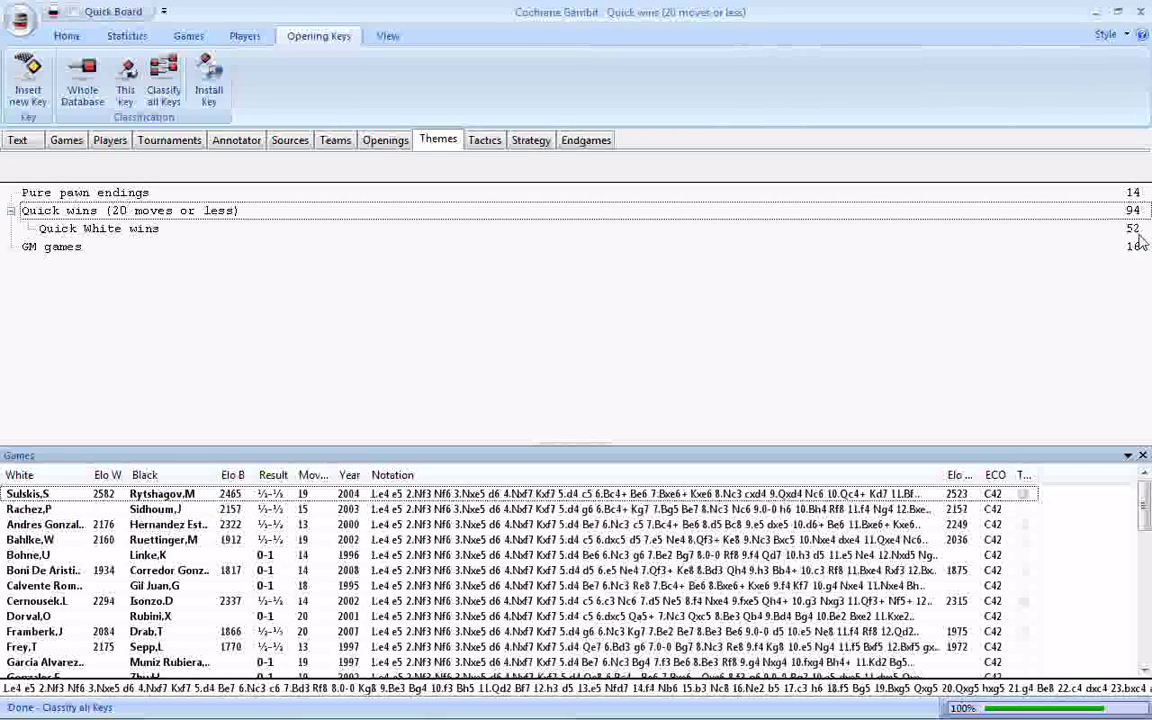
left_click(150, 231)
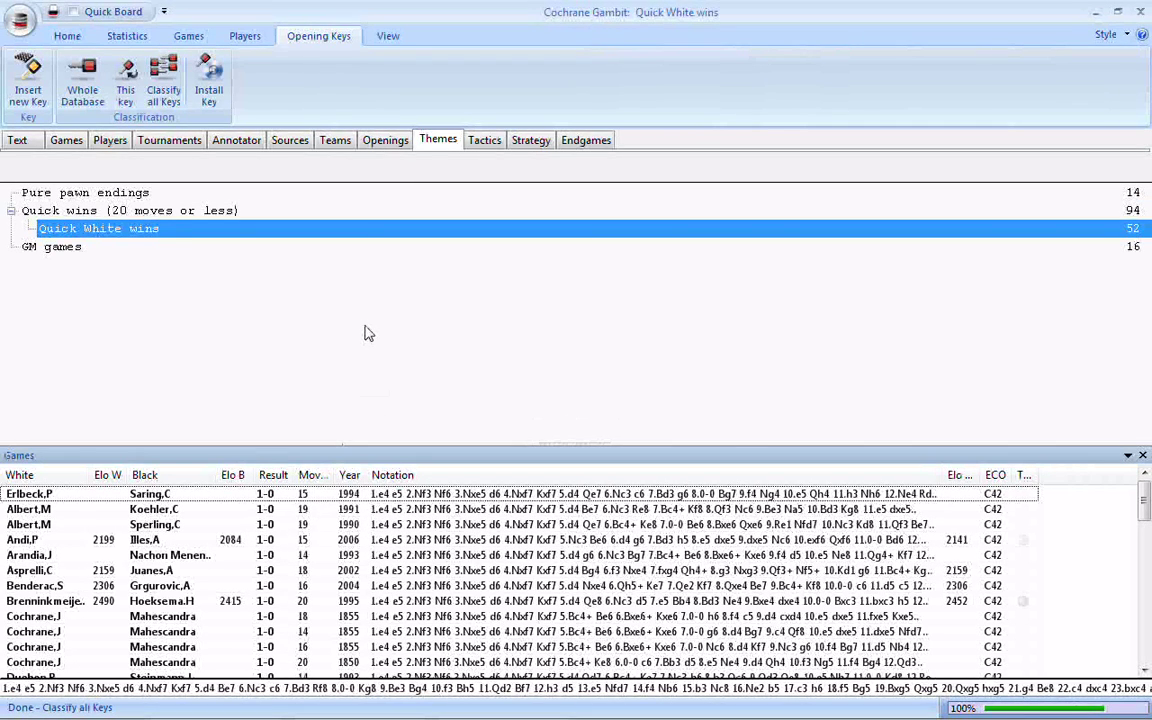
- Insert a subkey under "Quick White wins" with its mask limited to years 1901-2000, keeping moves 1-20 and result 1-0
right_click(118, 236)
mouse_move(160, 241)
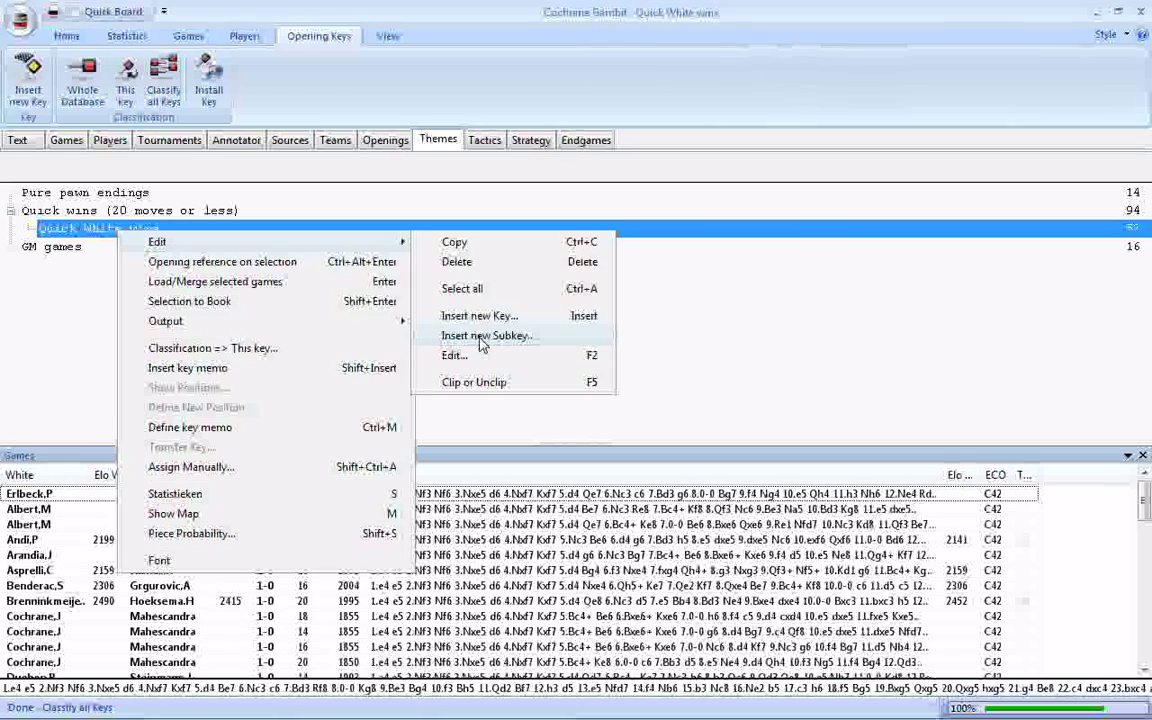
left_click(483, 337)
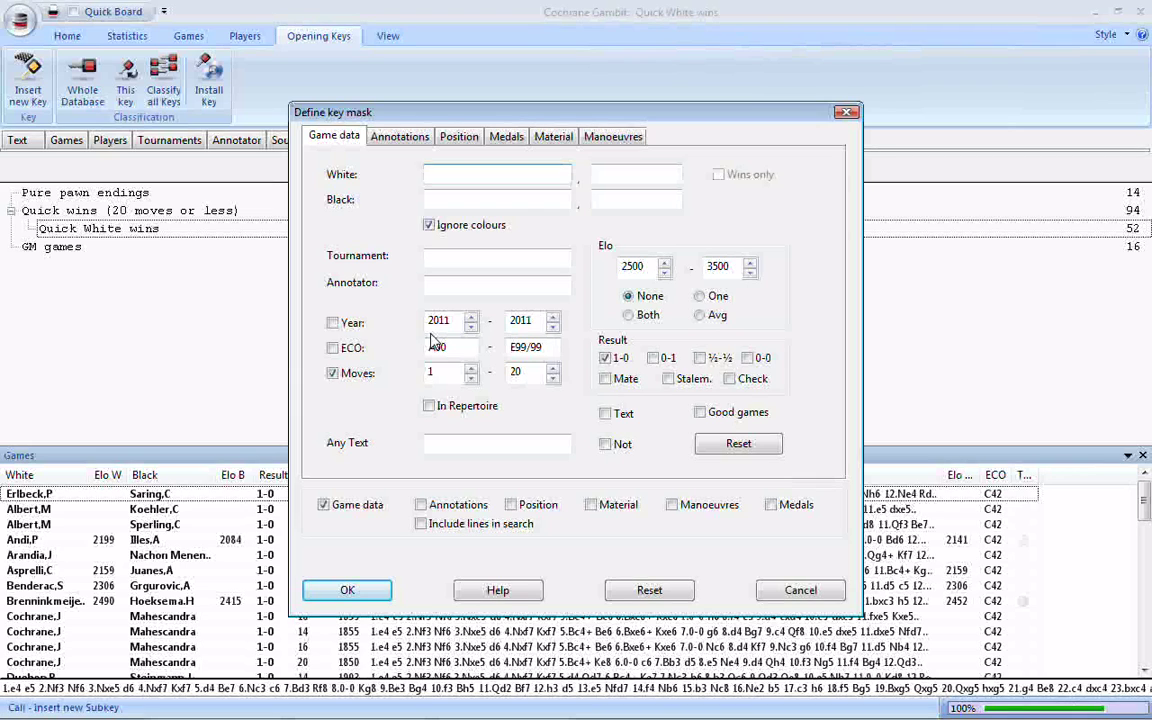
double_click(426, 321)
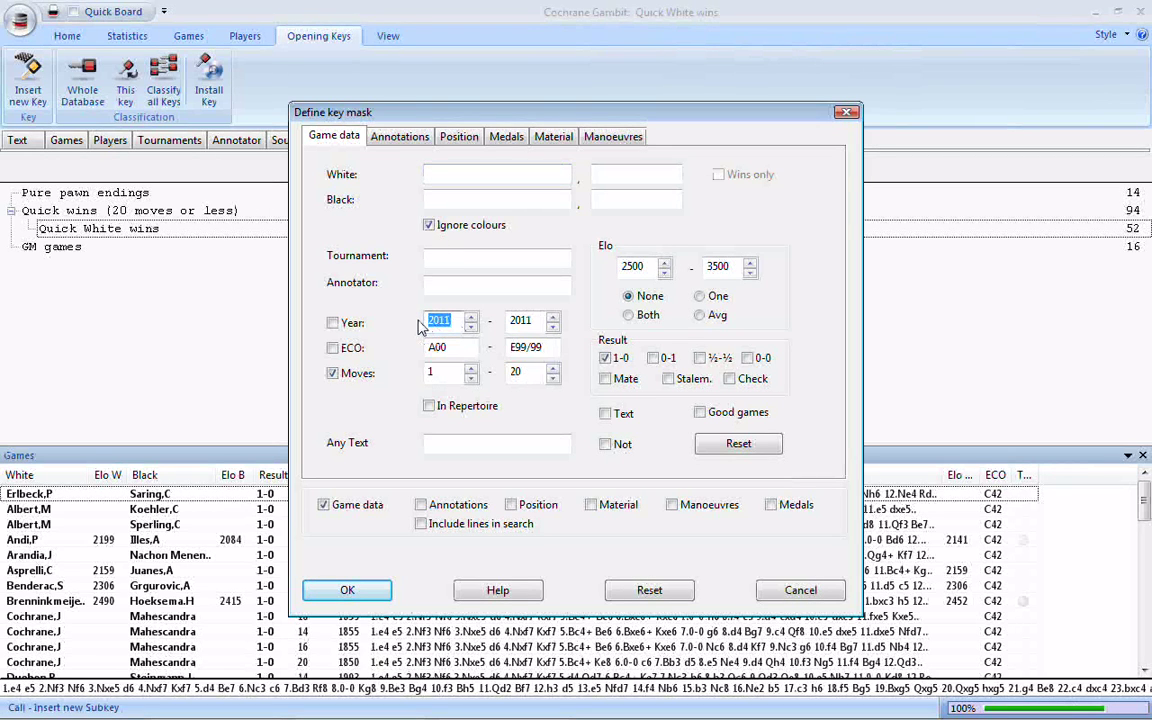
type("13")
double_click(527, 321)
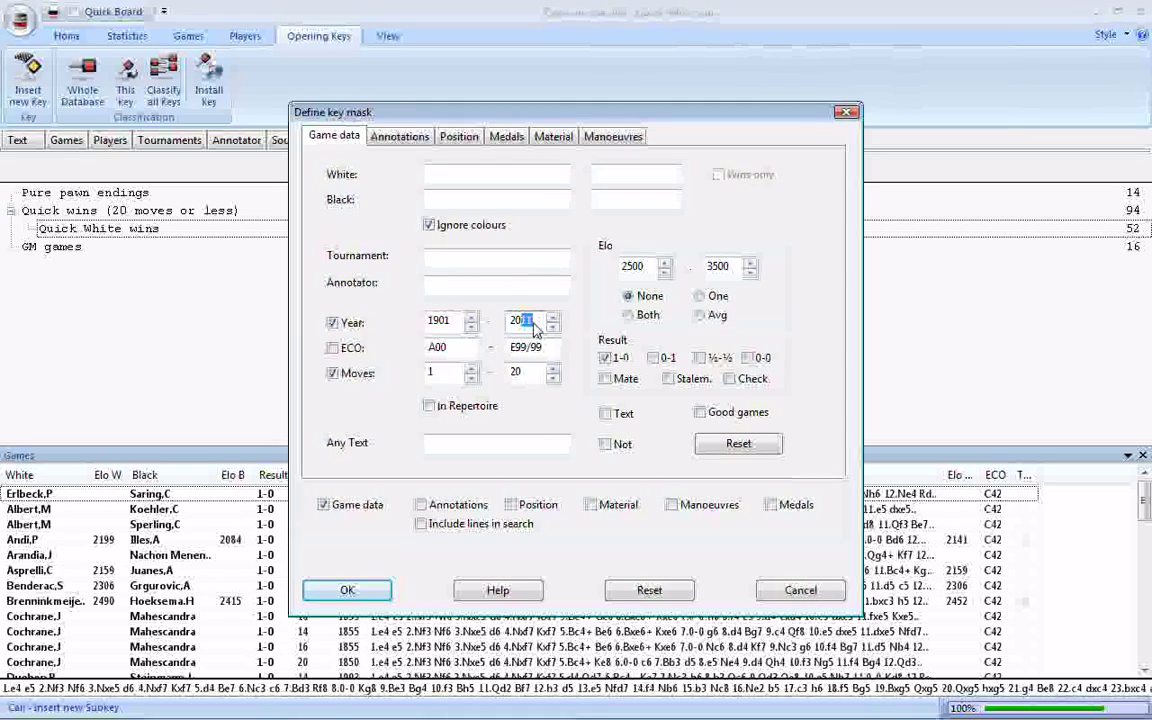
type("2000")
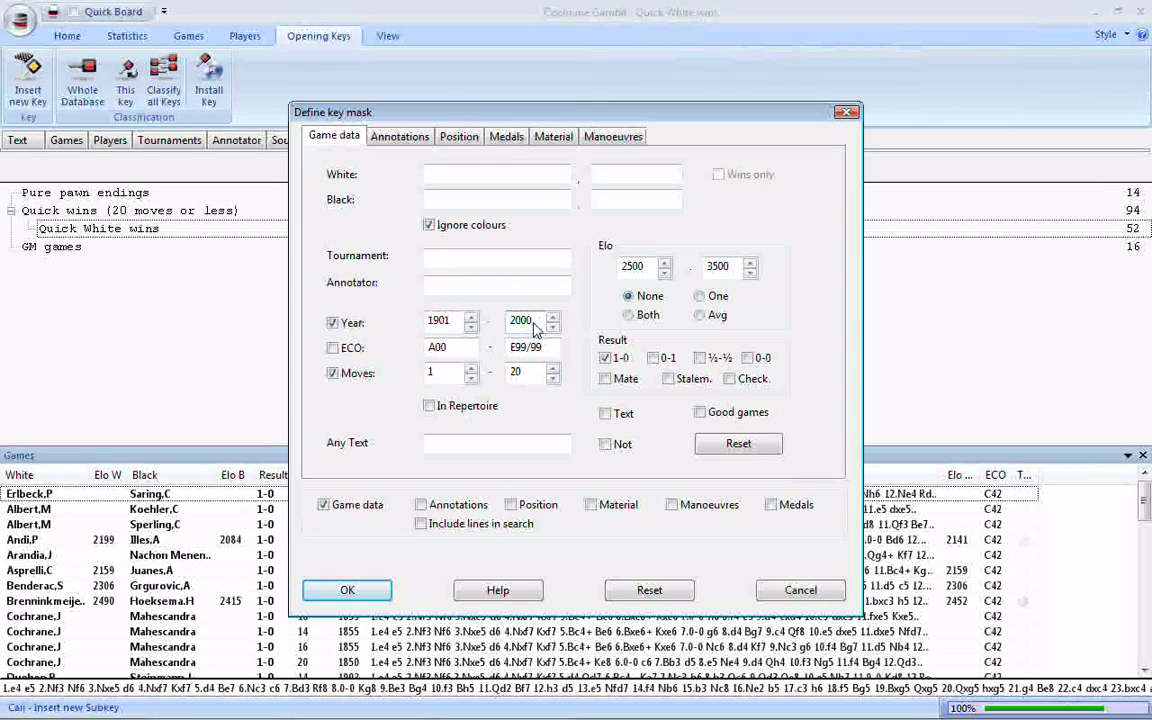
left_click(347, 590)
- Name the new subkey "Quick White wins in the 20th Century" and expand its parent key
left_click_drag(191, 252, 41, 257)
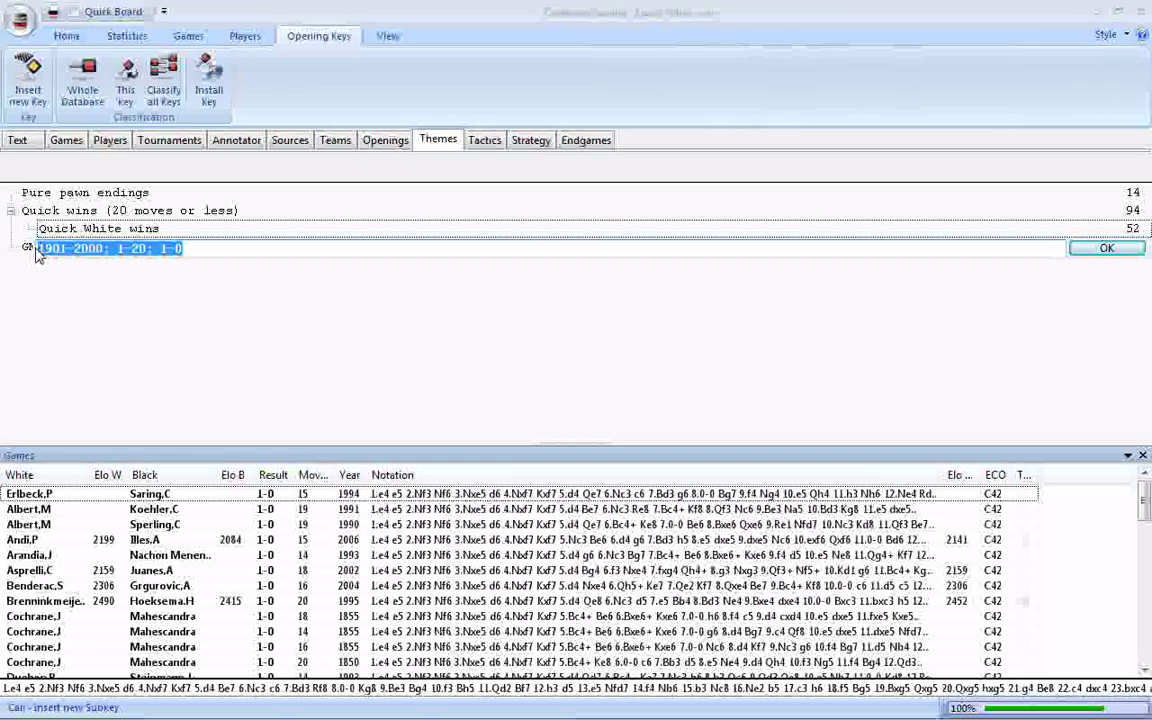
type("Quick")
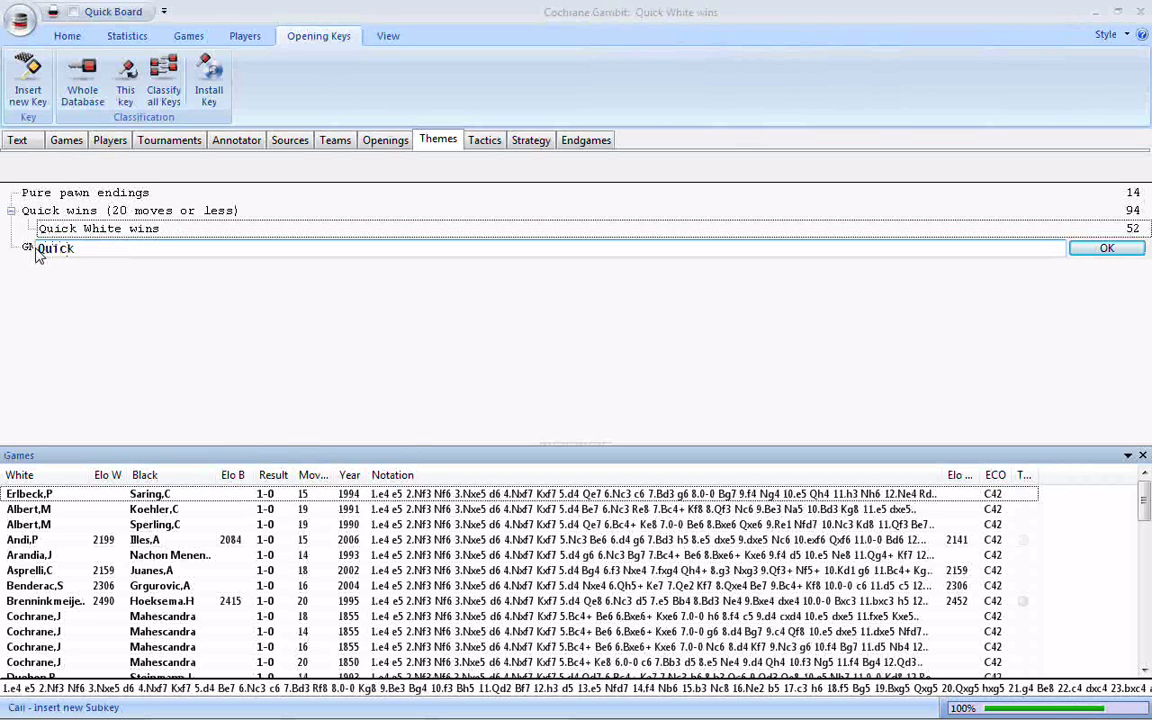
type(" White wins in the")
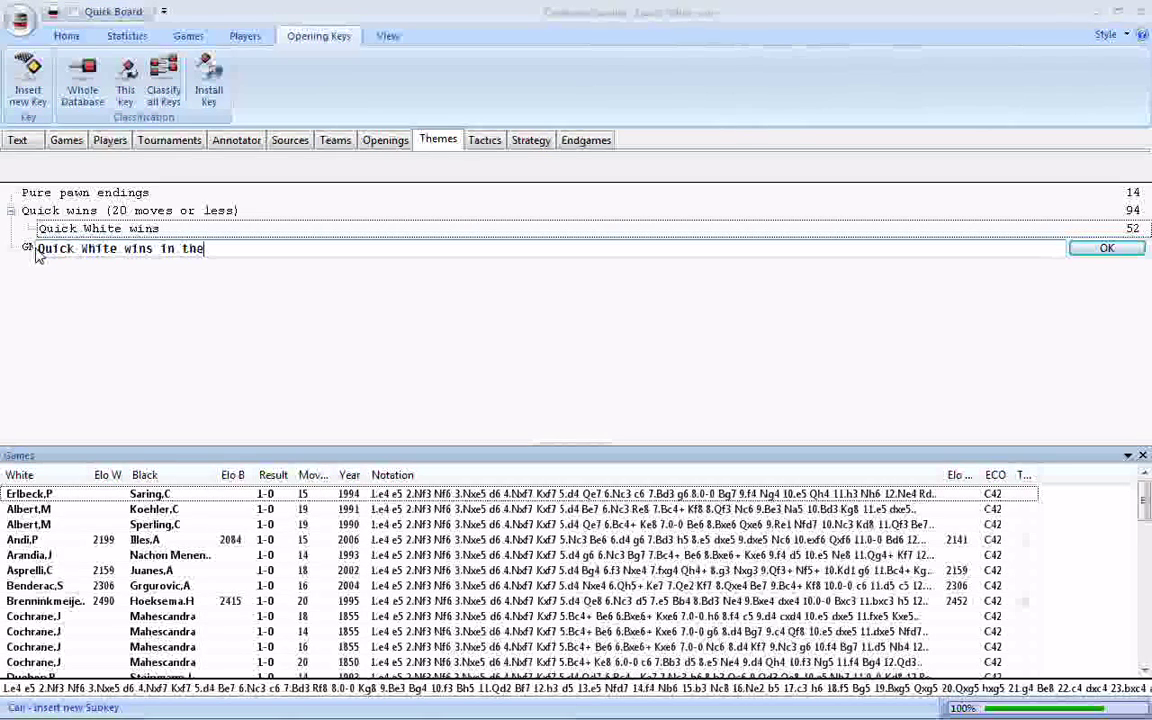
type(" 20th ")
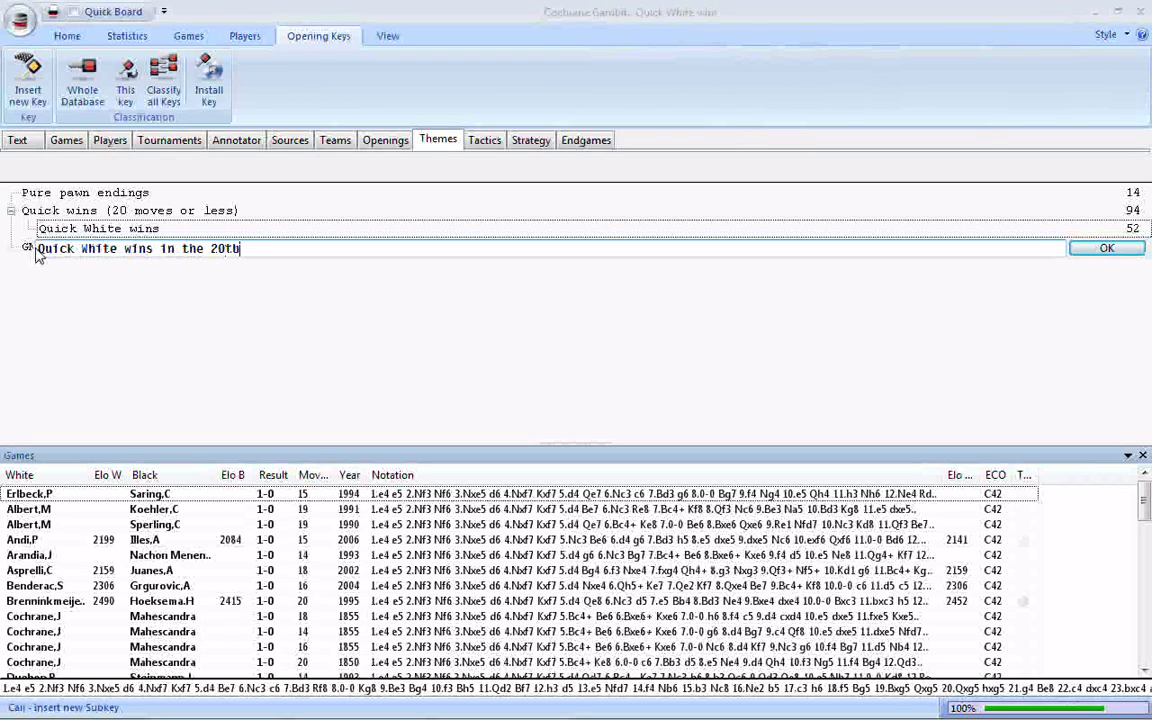
type("Century")
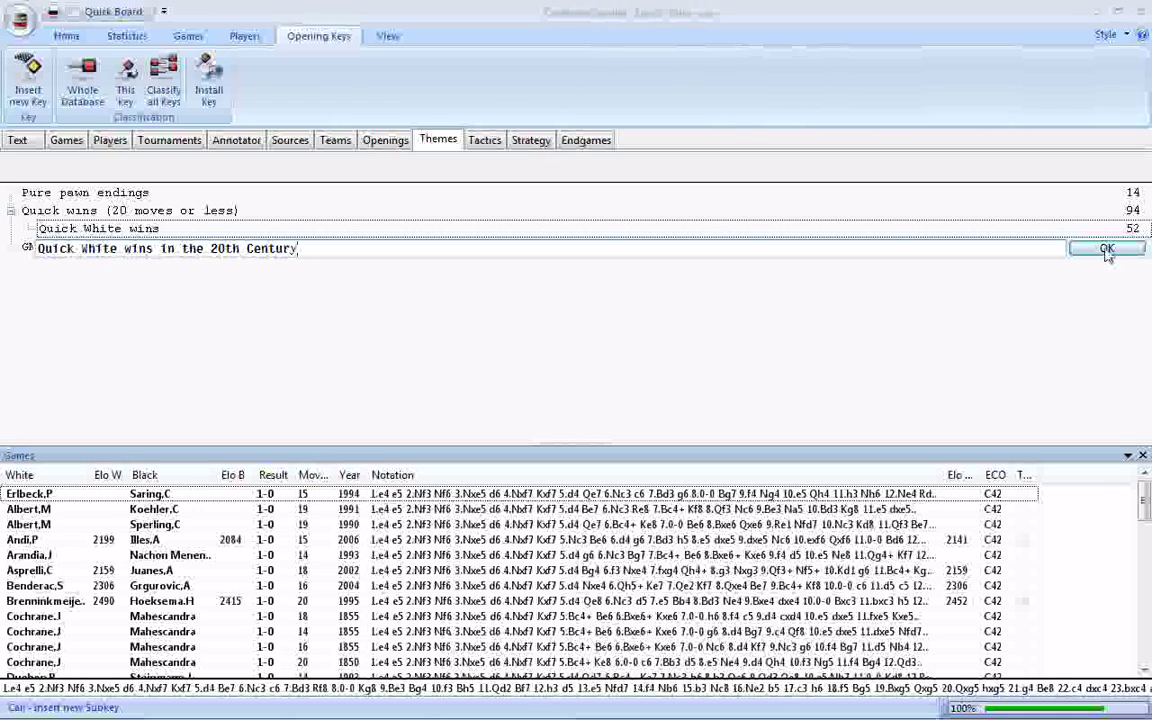
left_click(1107, 249)
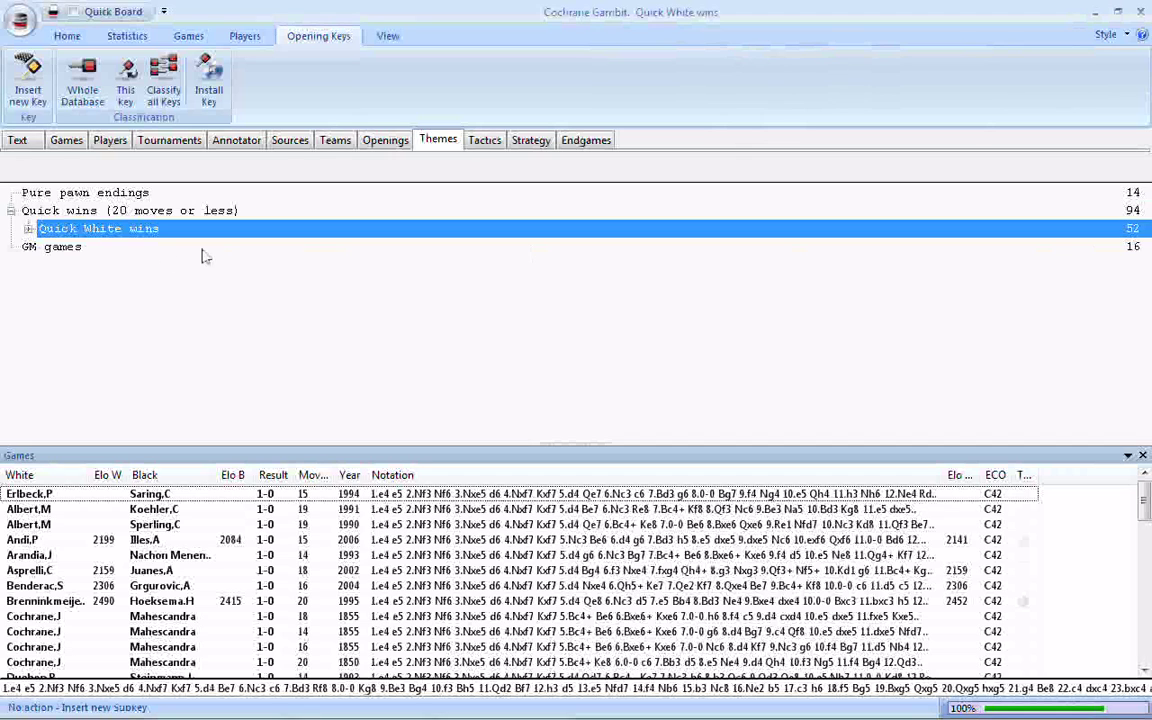
left_click(28, 229)
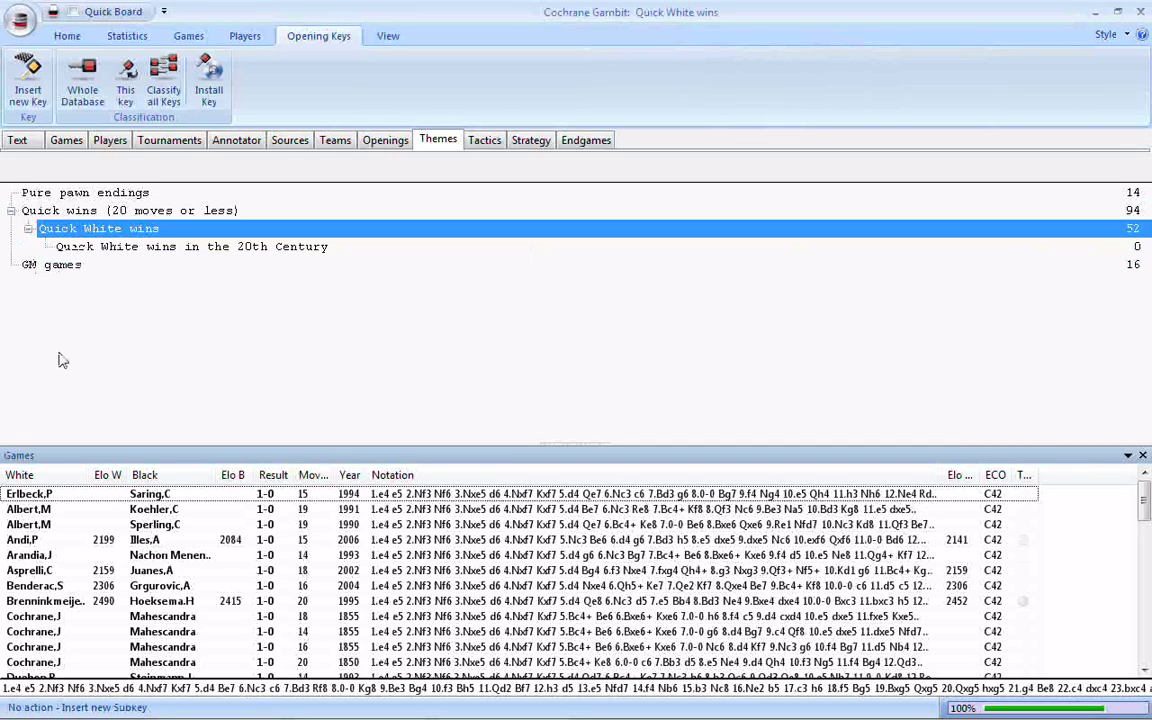
- Insert another subkey under "Quick White wins" with its mask limited to years 2001-2011, moves 1-20 and result 1-0
right_click(149, 231)
mouse_move(200, 237)
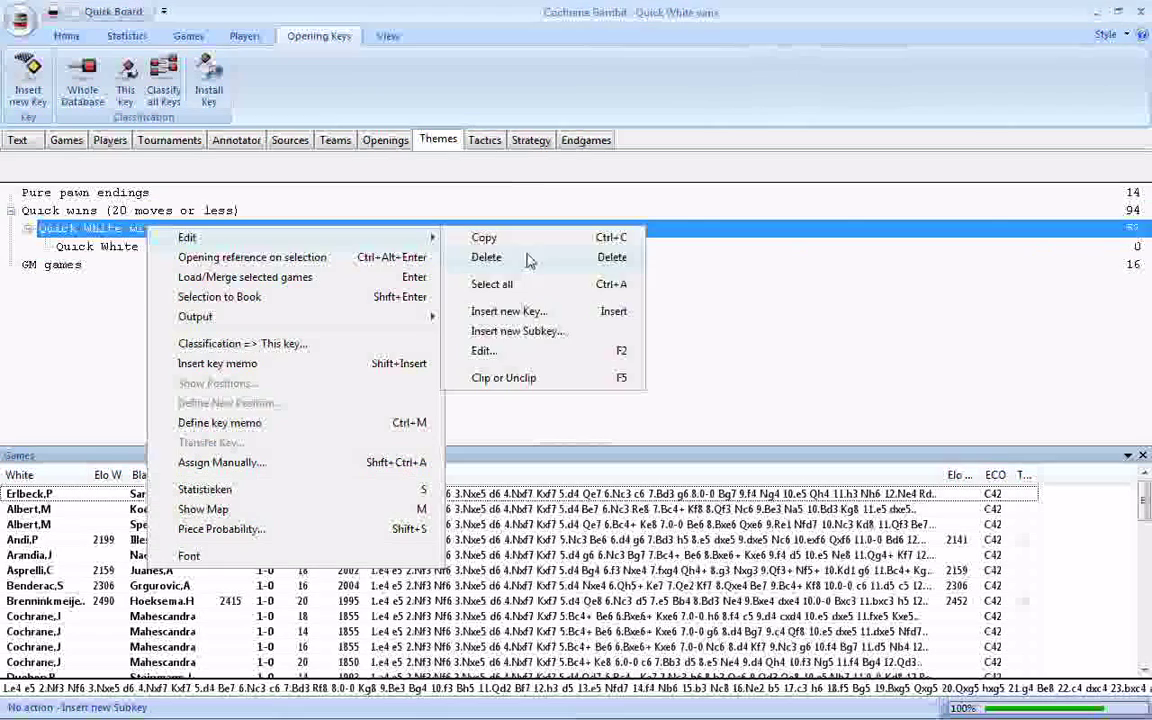
left_click(481, 290)
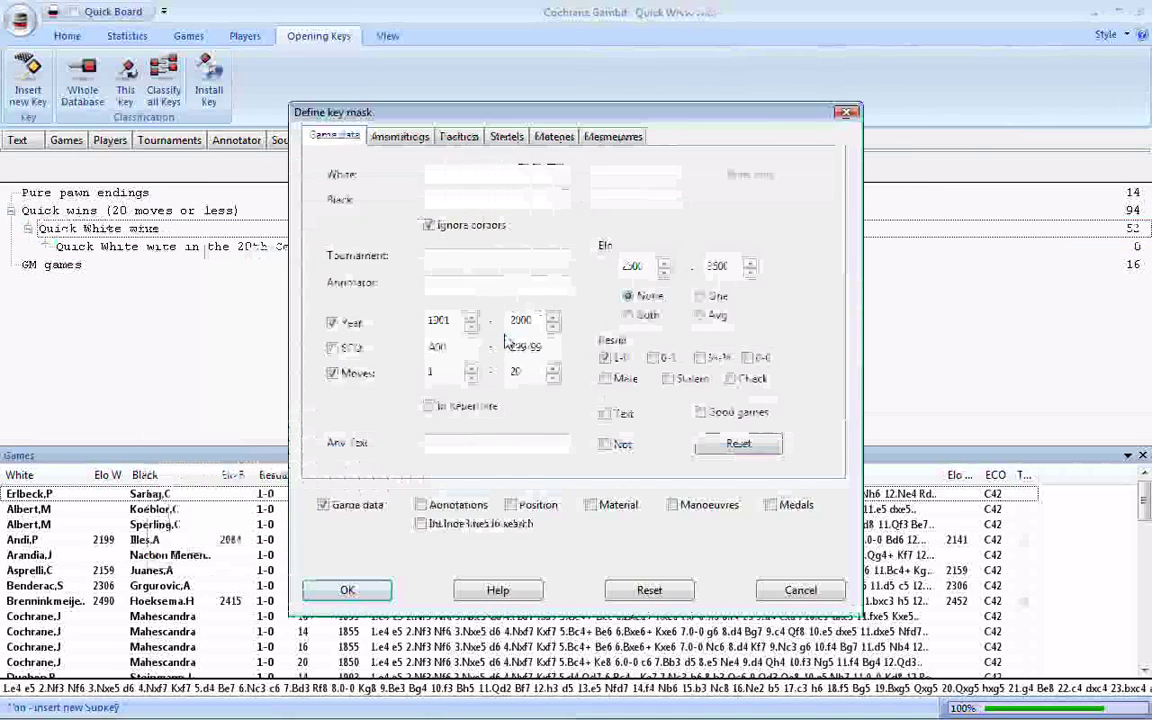
double_click(436, 321)
type("2001")
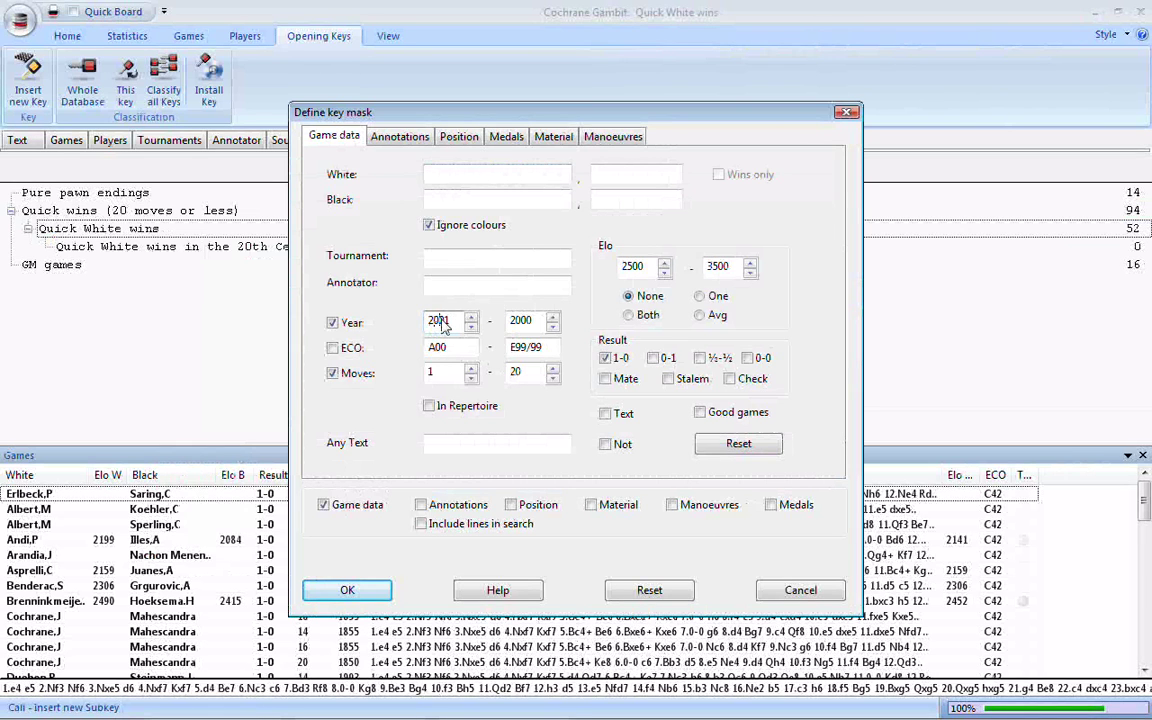
double_click(528, 322)
type("2011")
left_click(370, 595)
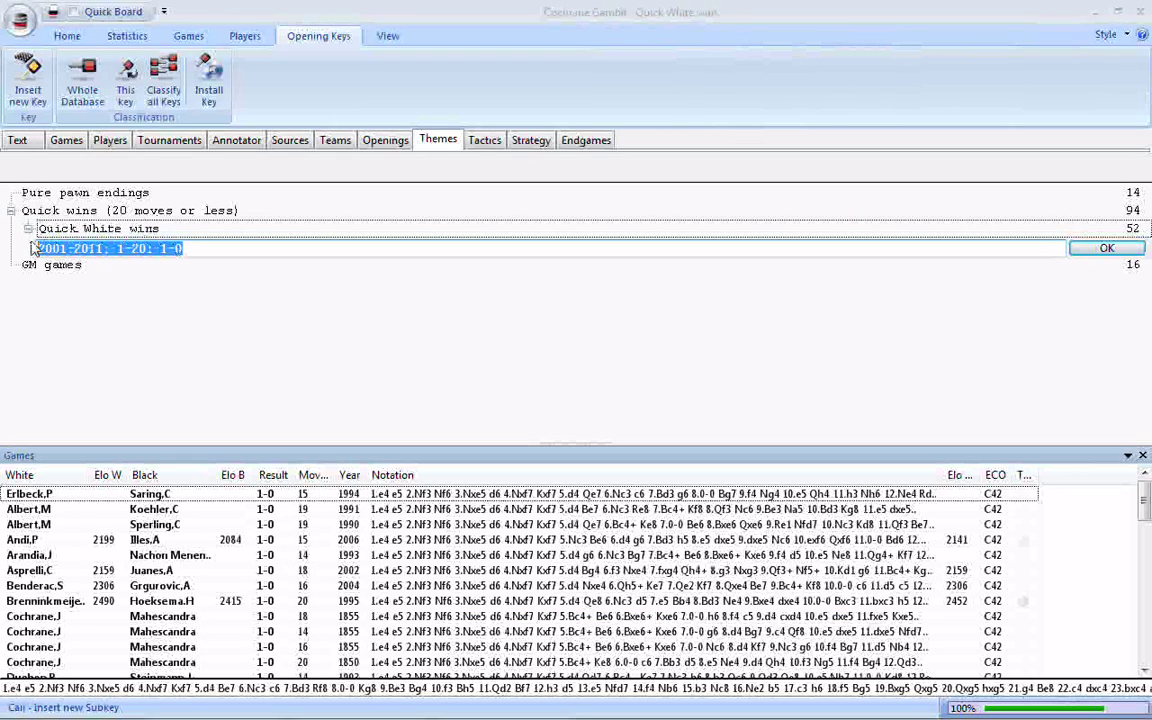
- Name the second subkey "Quick White wins in the 21st Century"
type("Quick White wins 1")
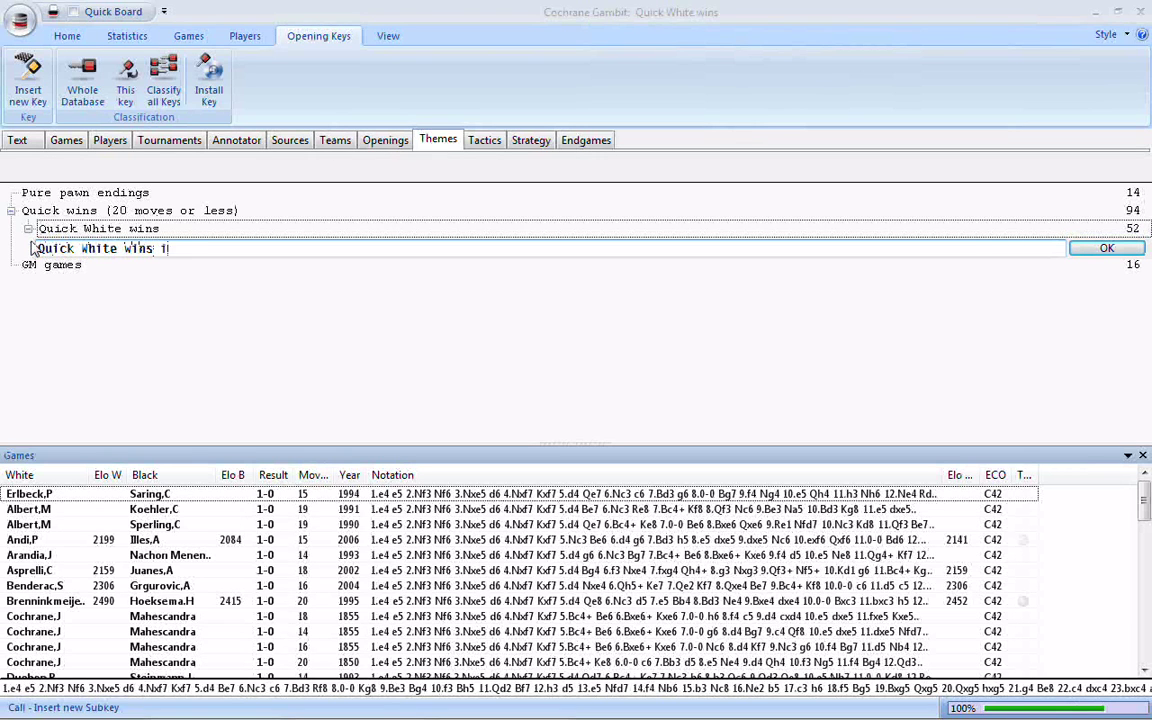
type("n the 21st Century")
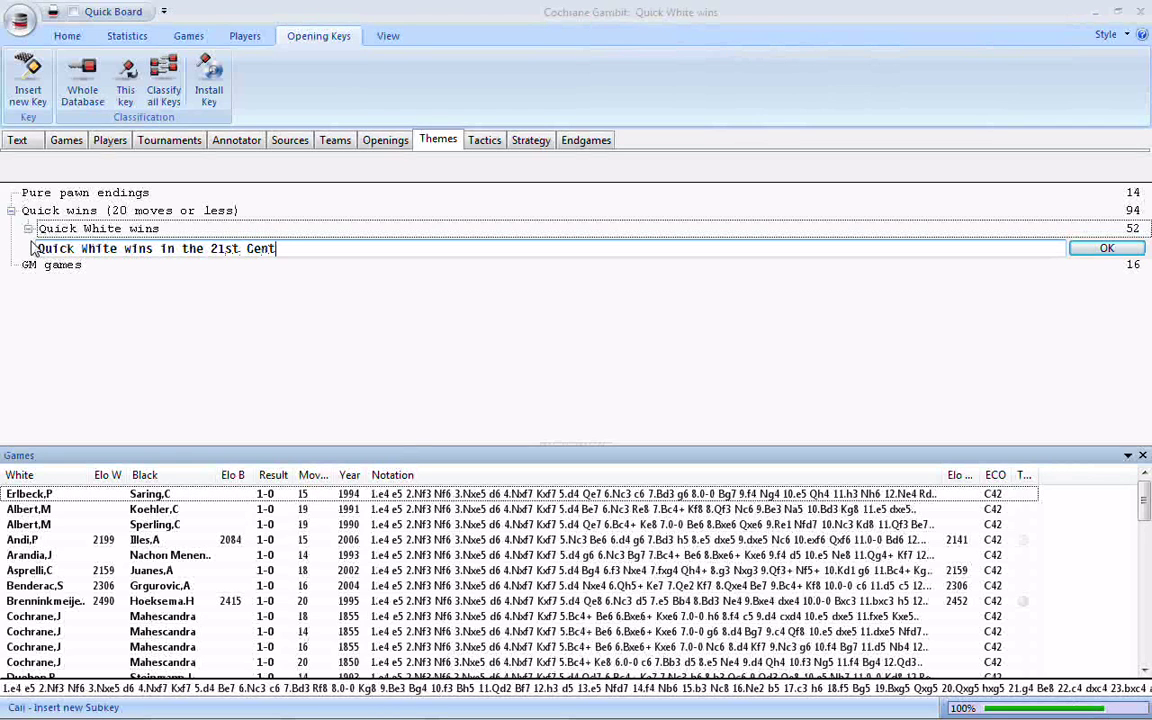
left_click(1087, 252)
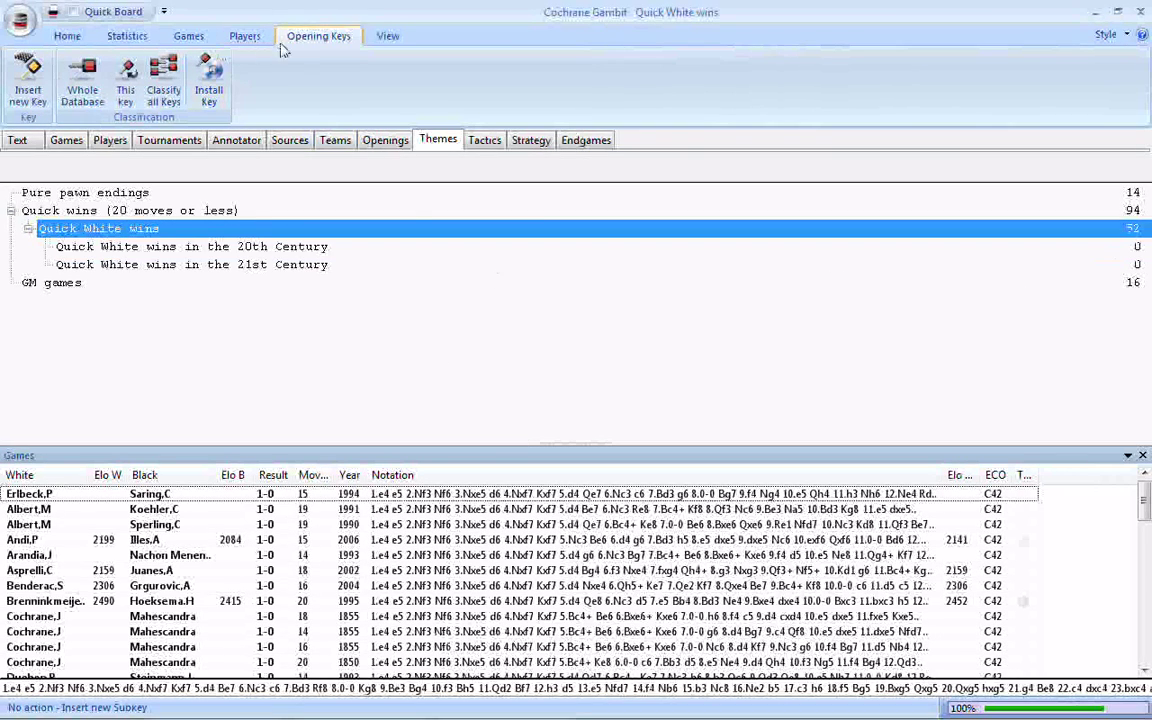
- Classify all keys again and display the games filed directly under "Quick White wins"
left_click(165, 88)
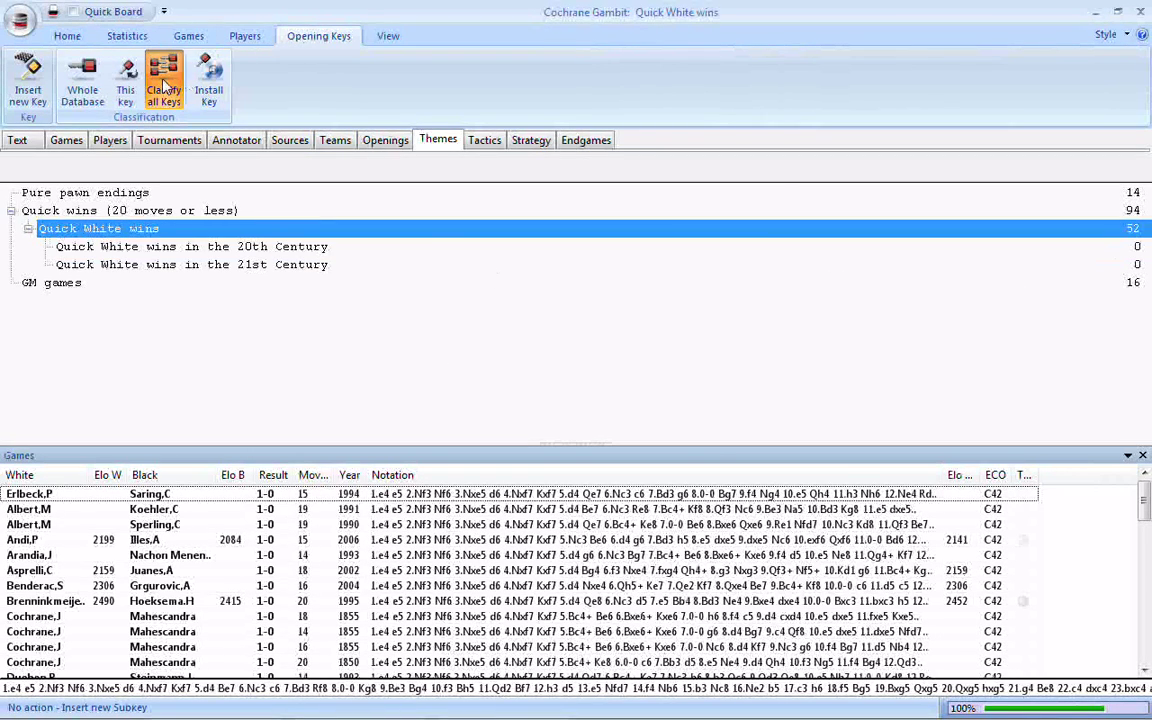
left_click(483, 432)
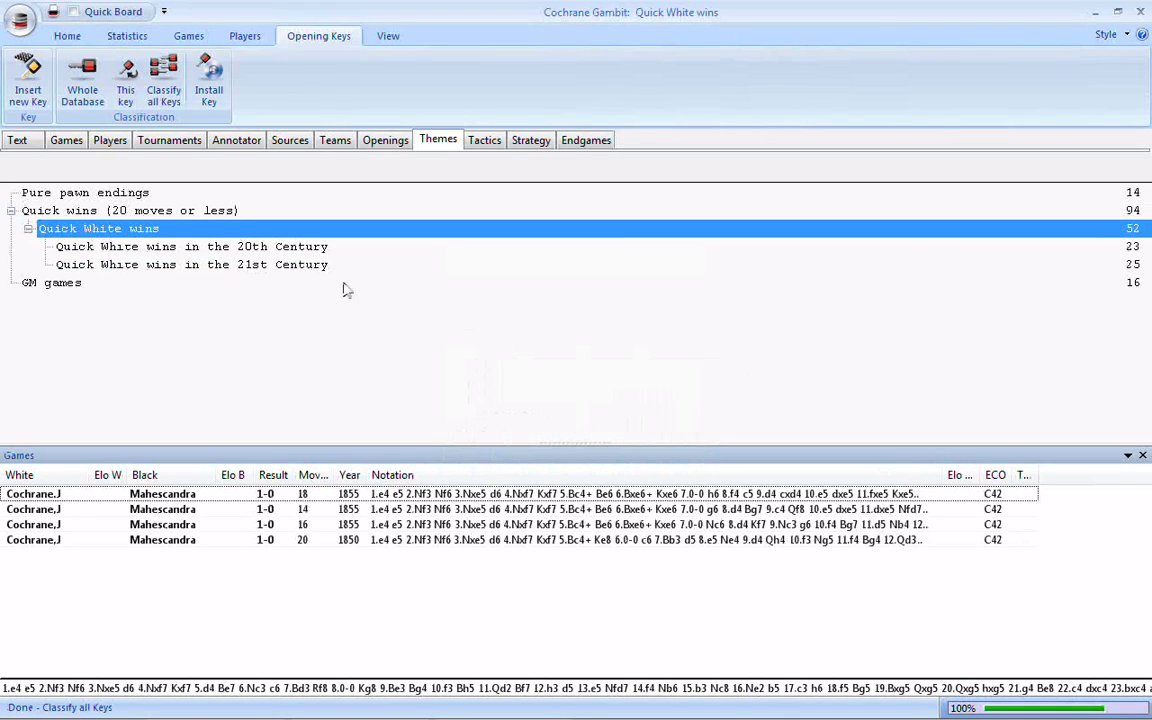
left_click(284, 268)
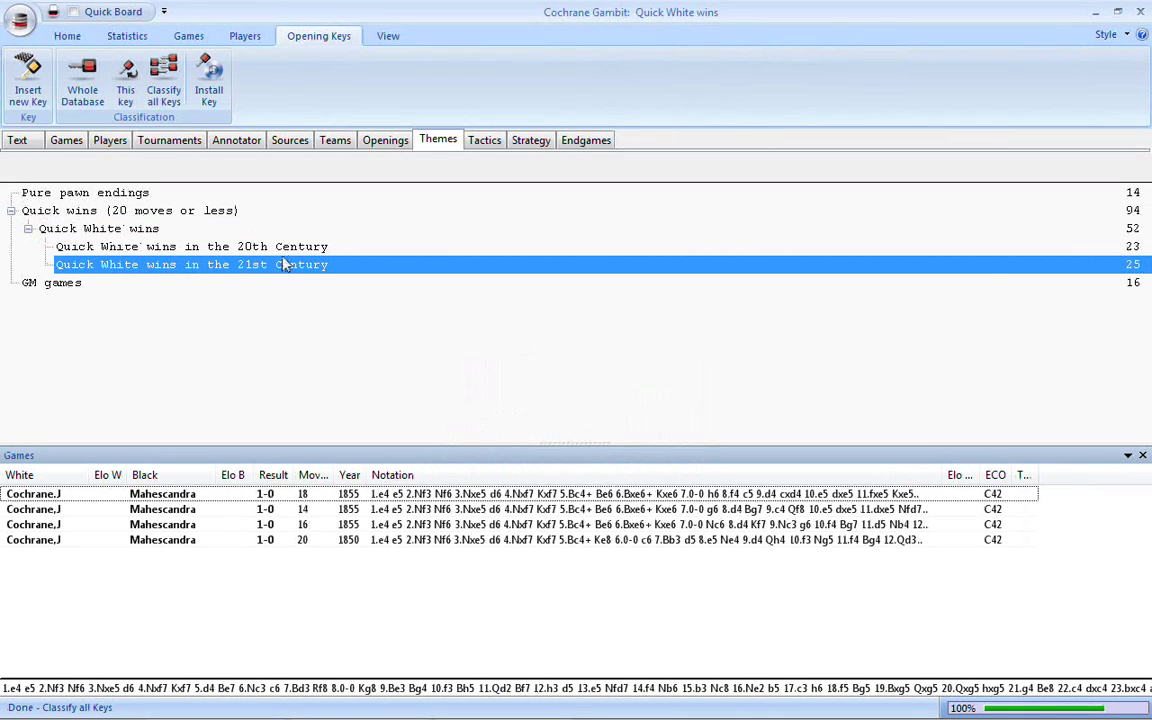
left_click(284, 252)
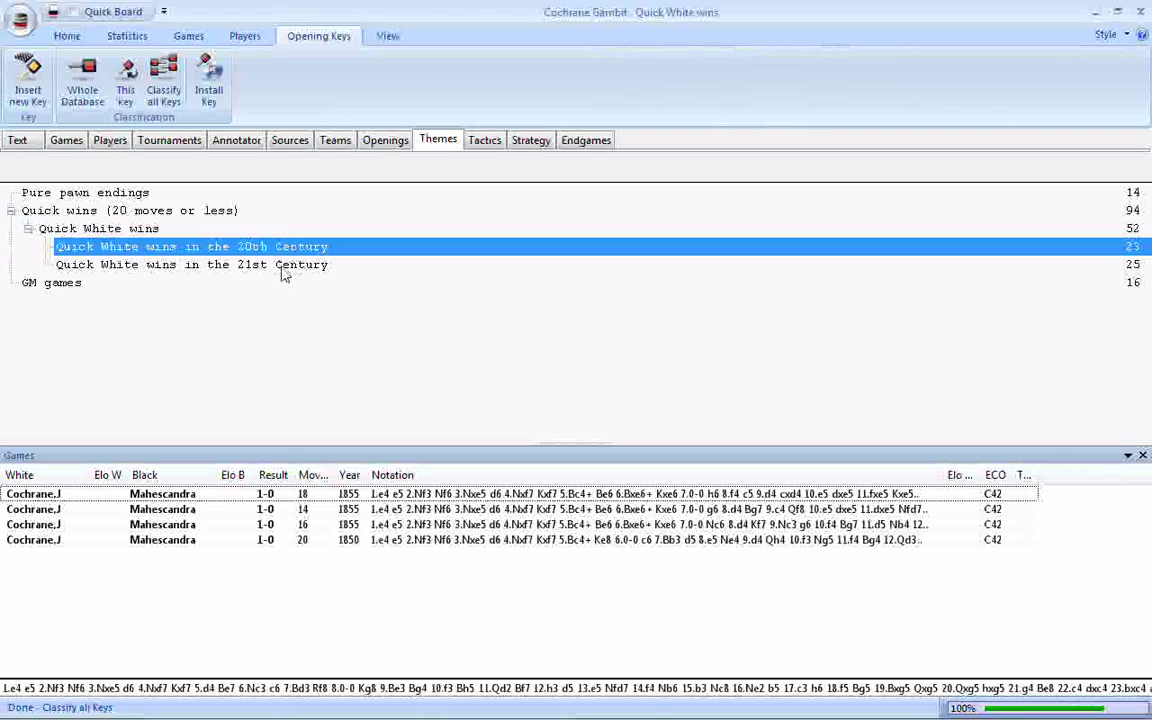
left_click(133, 229)
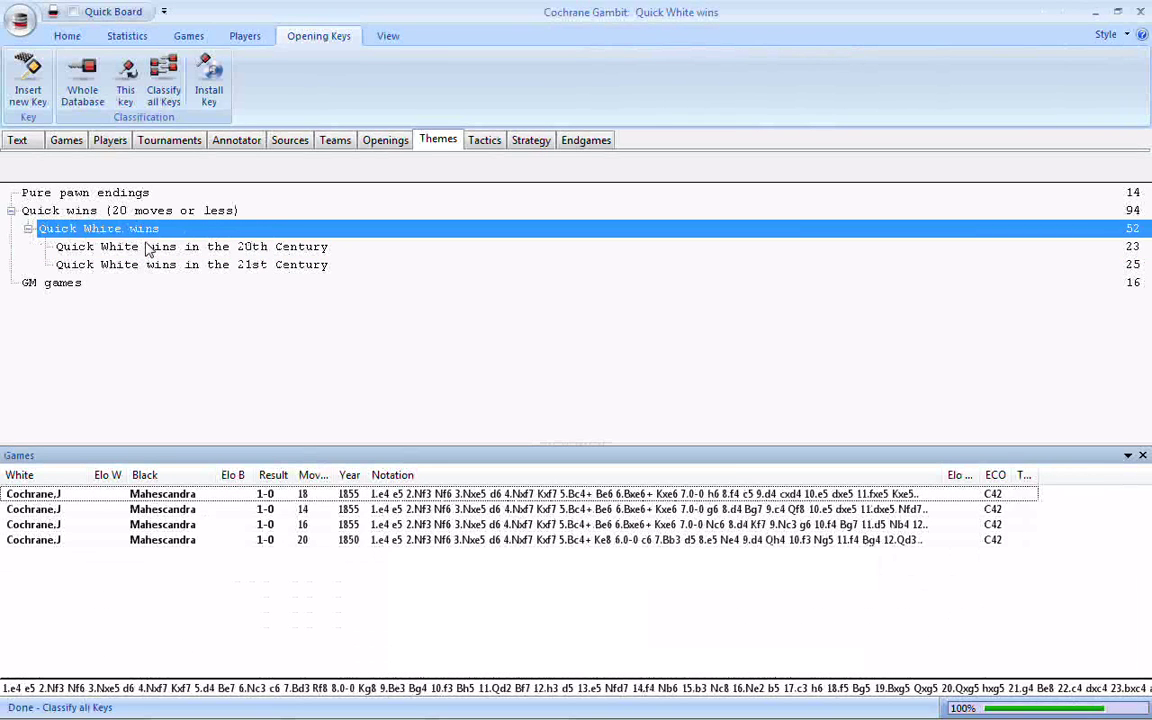
- Compare the games listed under the 20th and 21st Century subkeys with those under their two parent keys
left_click(148, 250)
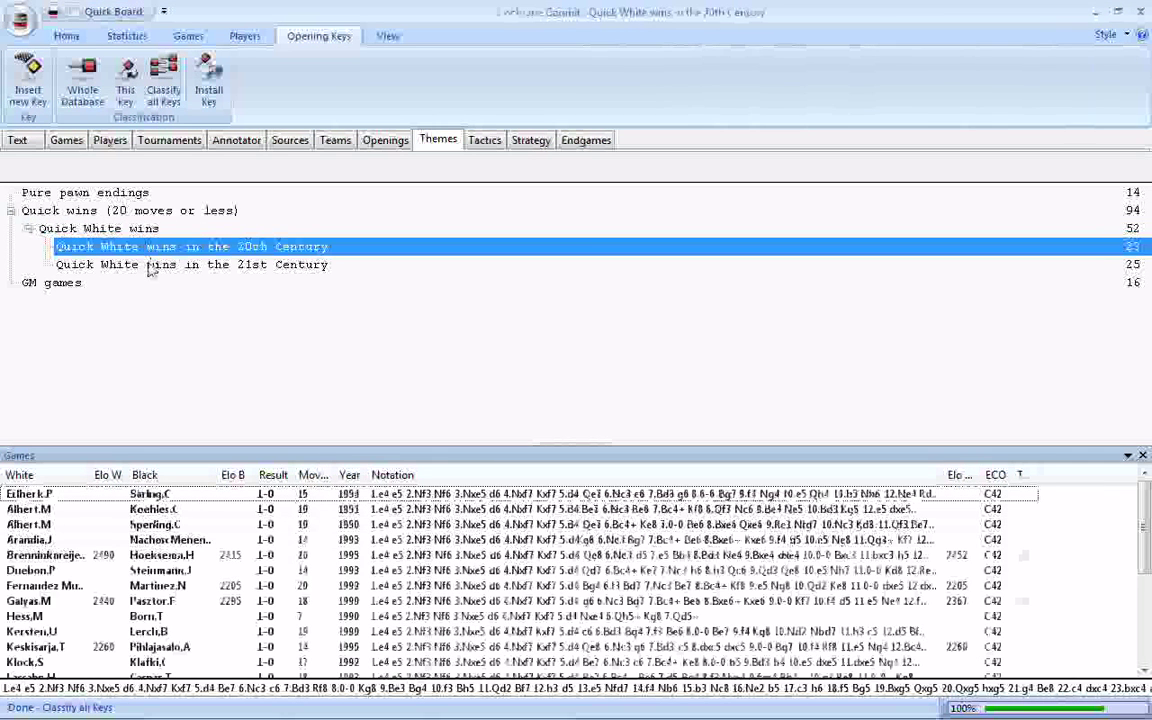
left_click(150, 267)
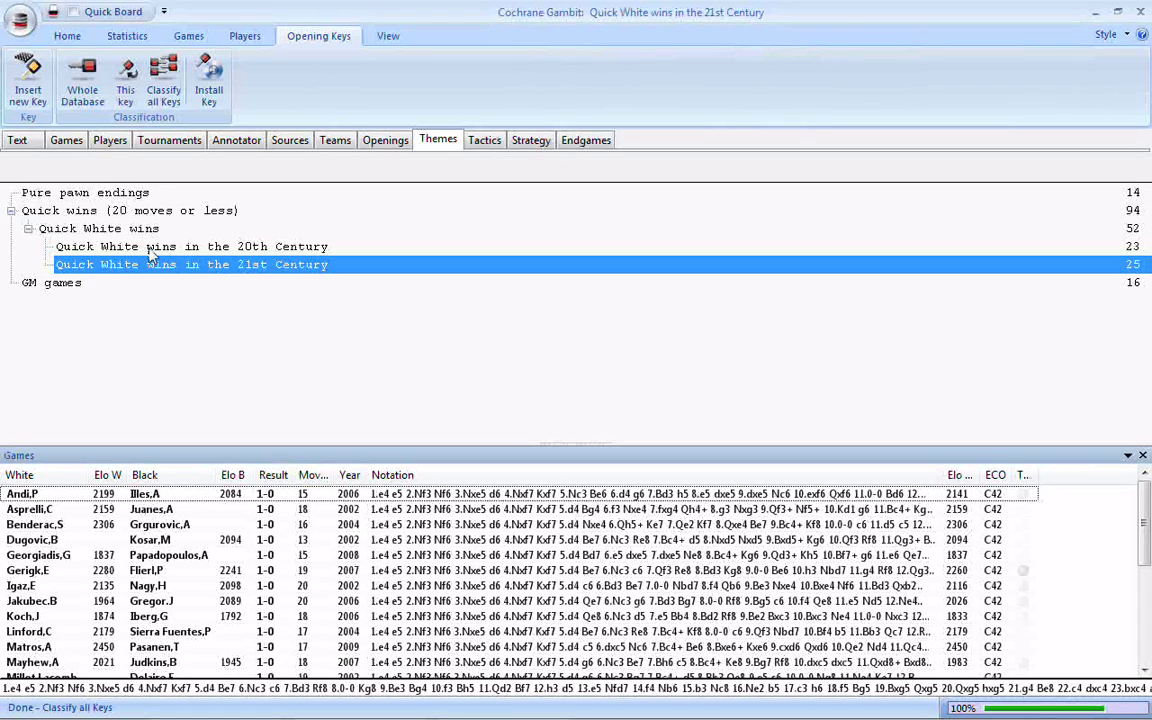
left_click(150, 250)
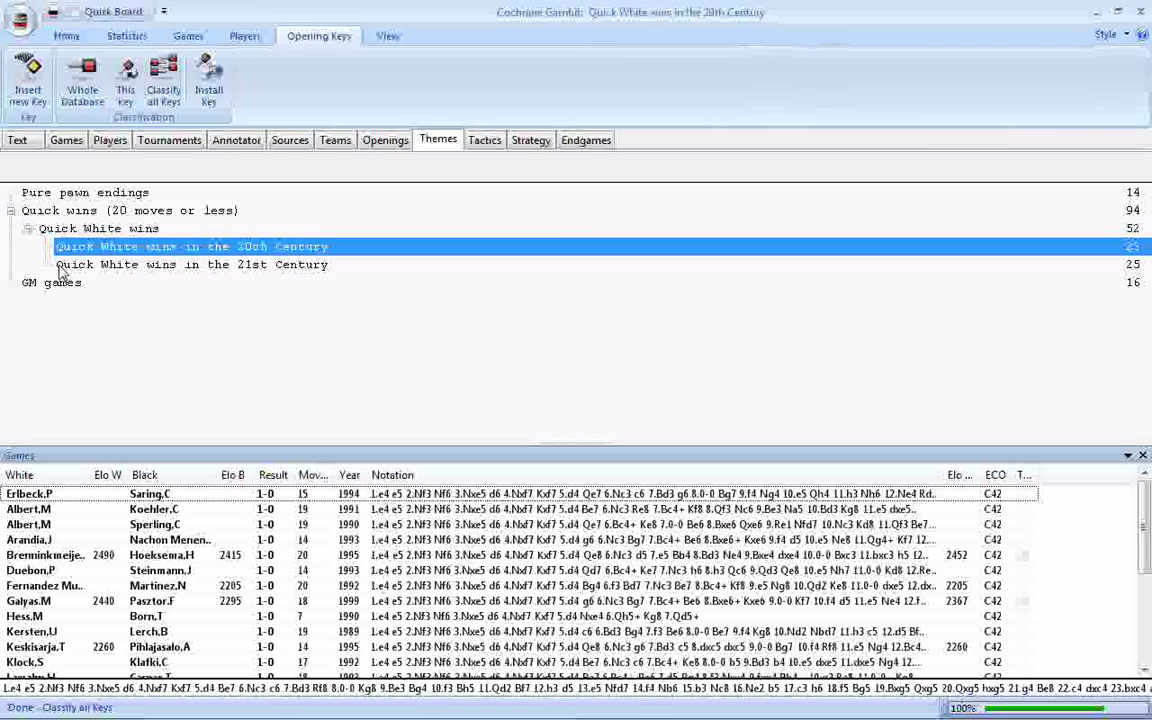
left_click(59, 214)
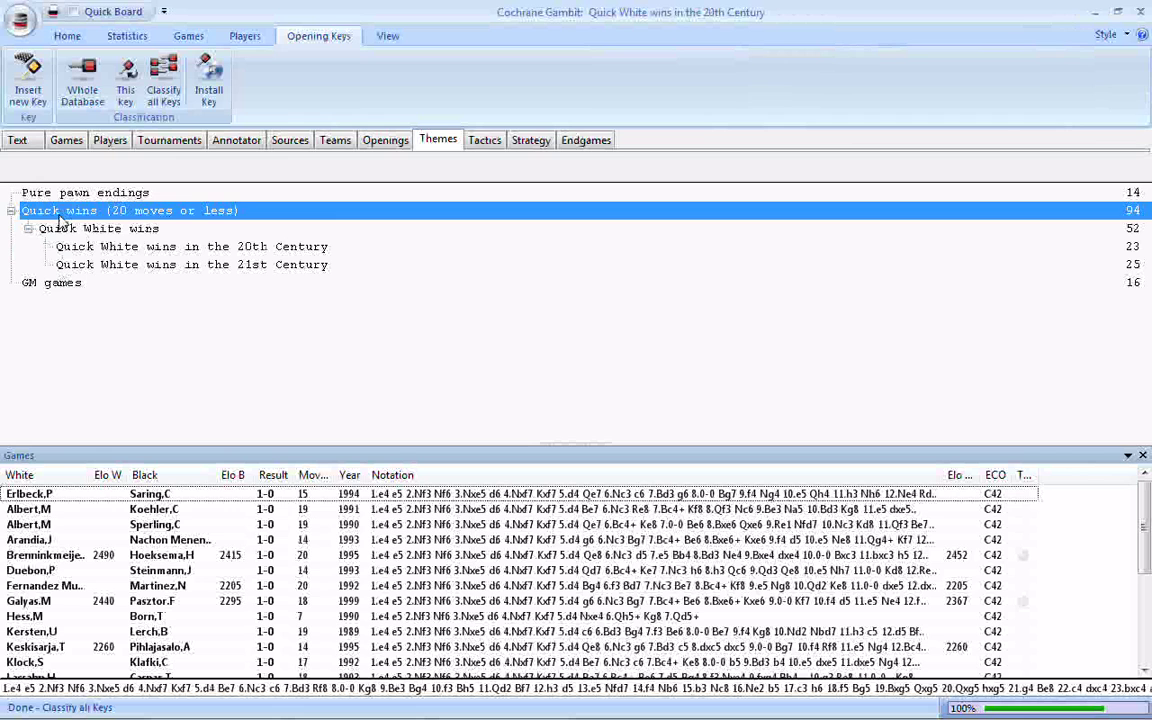
left_click(28, 228)
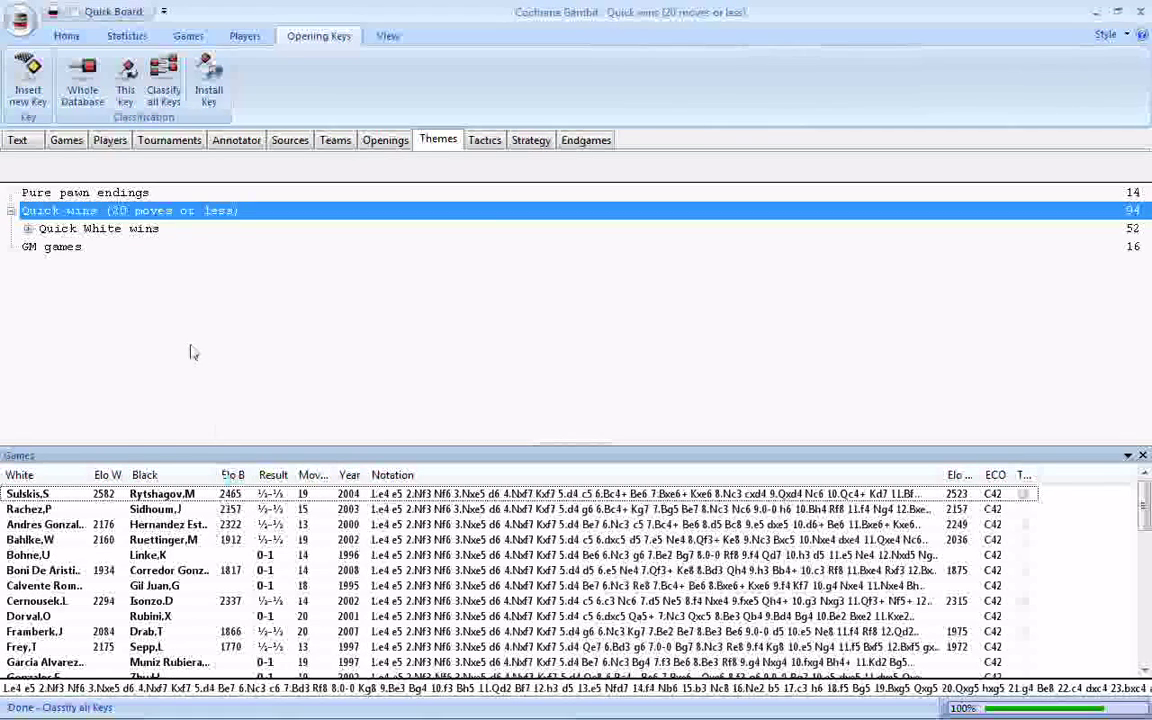
left_click(46, 231)
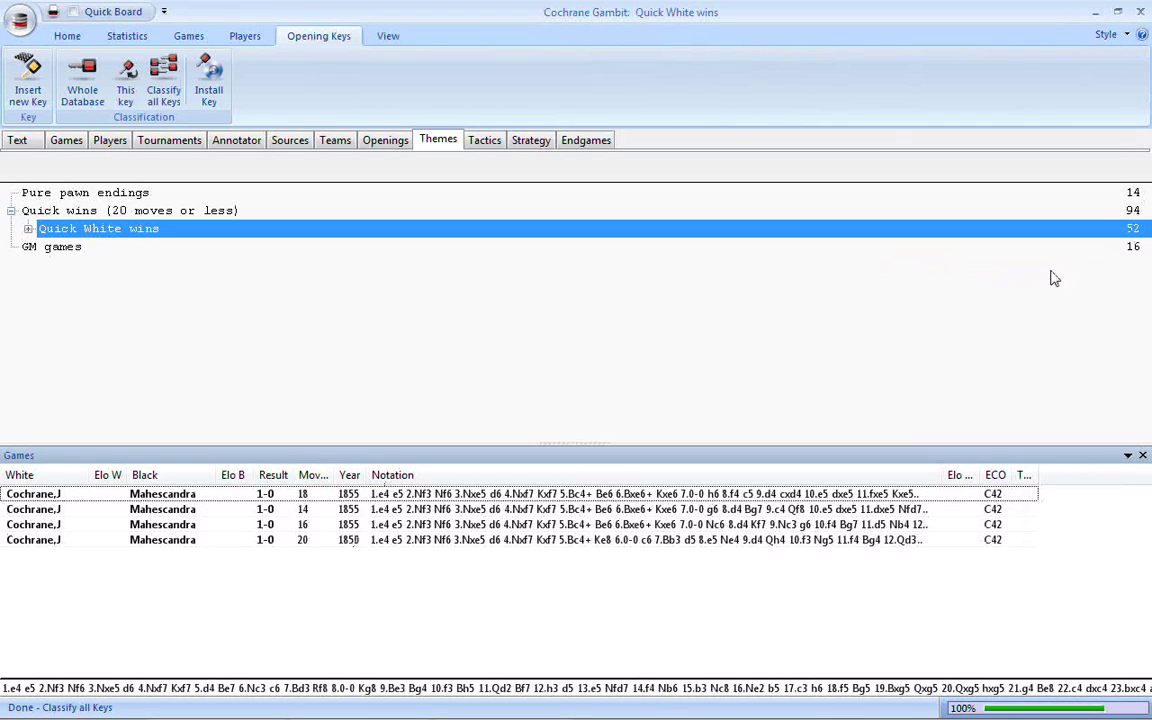
left_click(28, 228)
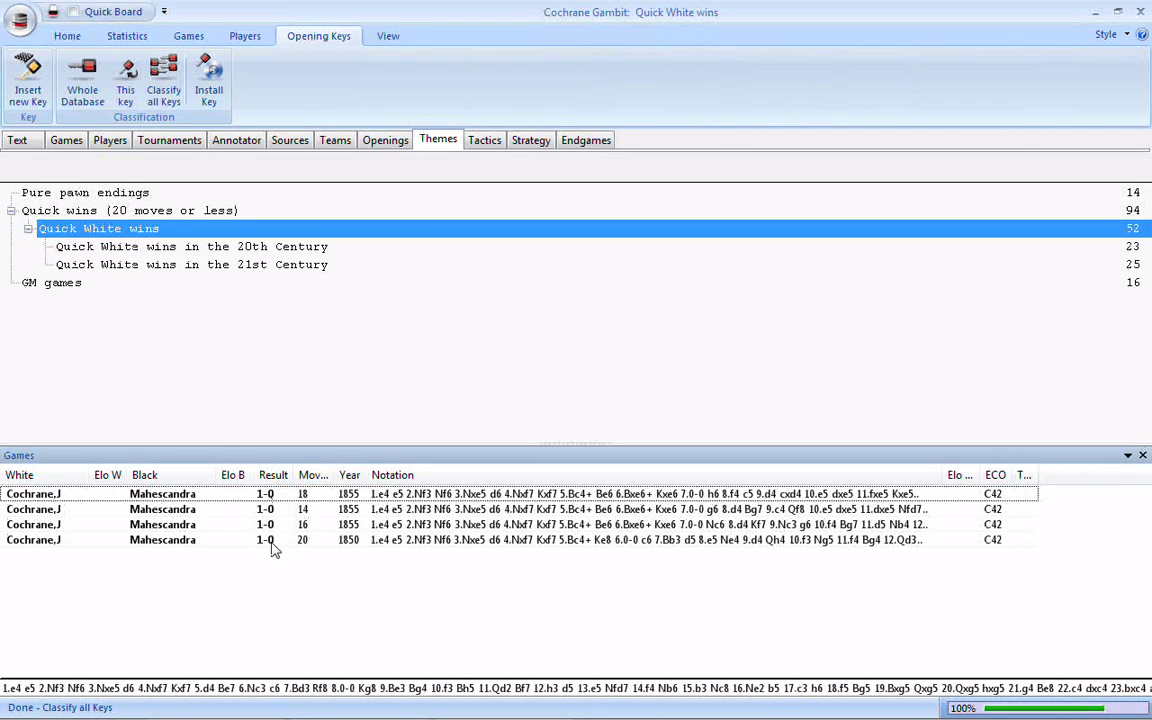
left_click(118, 250)
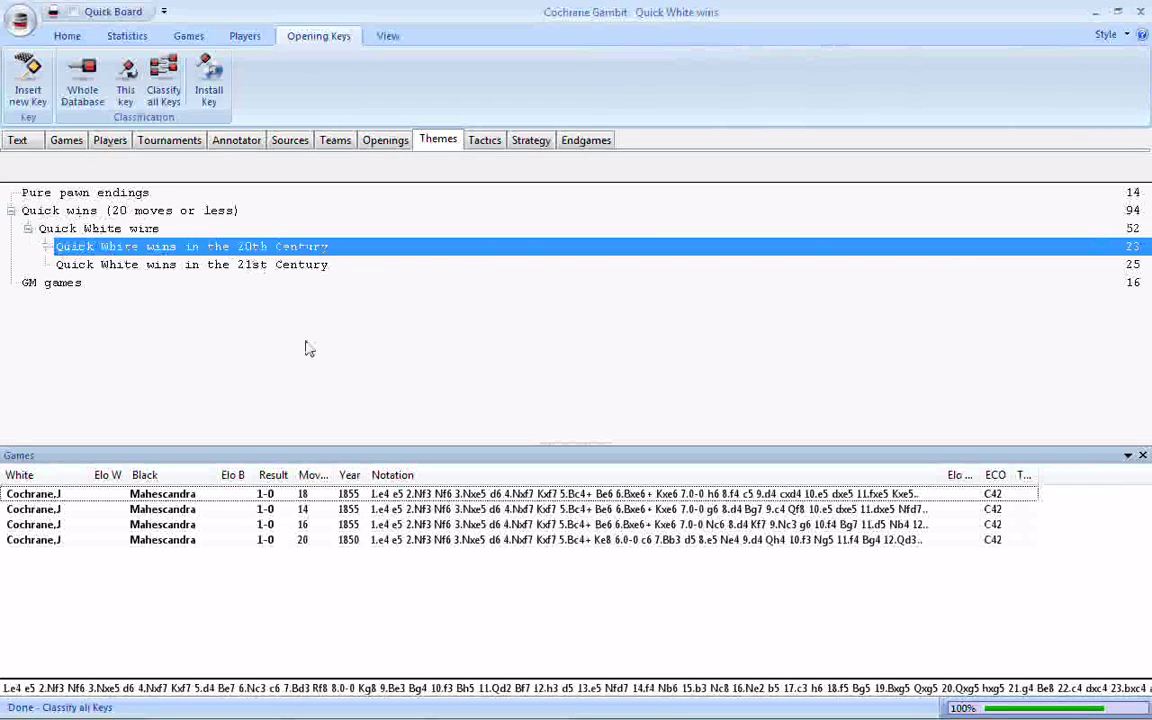
left_click(265, 267)
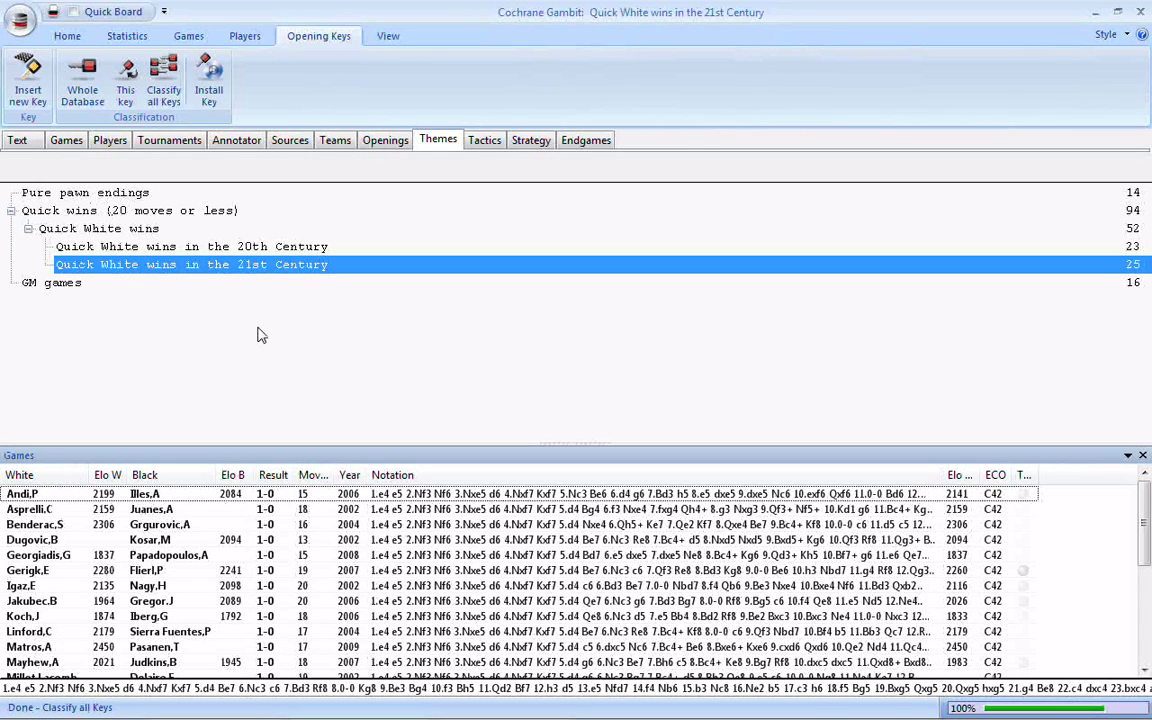
- Examine the key insertion and editing commands available for the "Pure pawn endings" key and the nested "Quick White wins" key
left_click(100, 194)
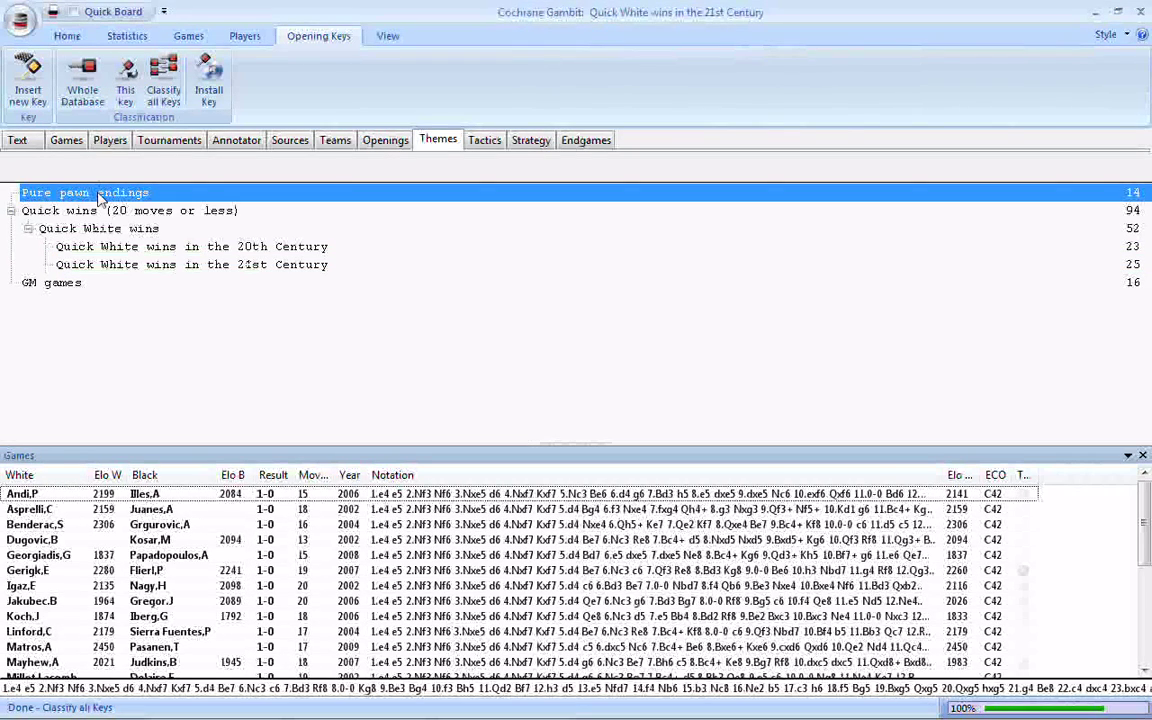
right_click(100, 195)
mouse_move(117, 207)
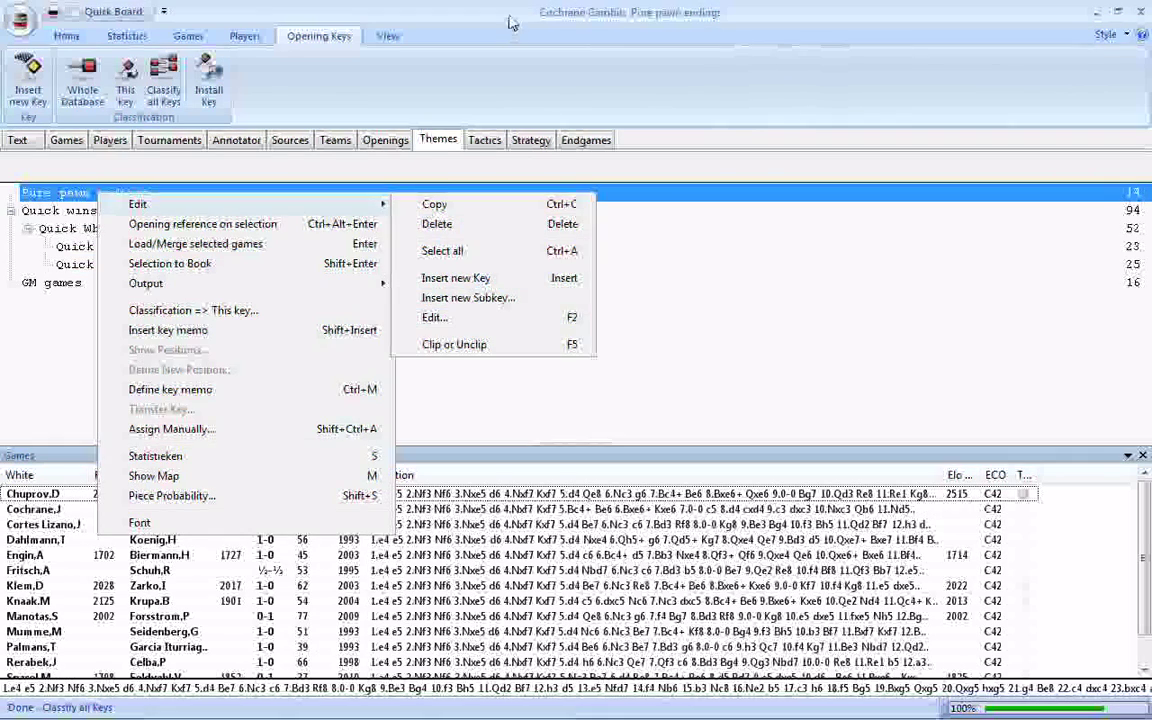
left_click(433, 319)
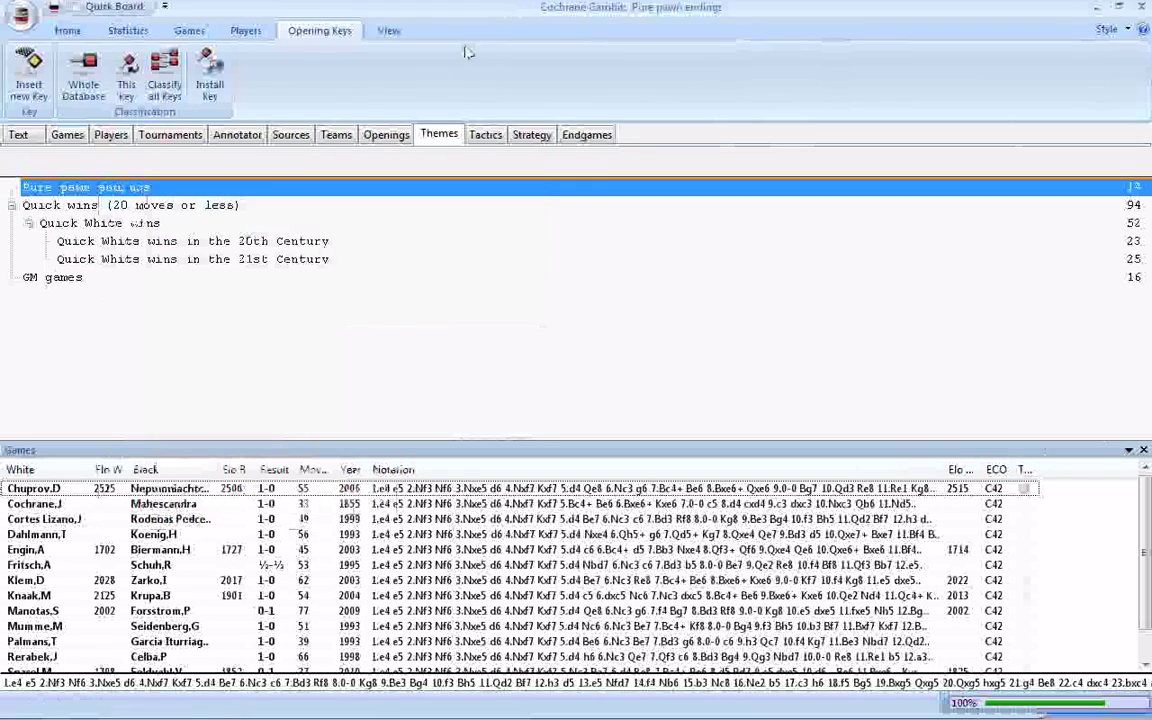
right_click(159, 195)
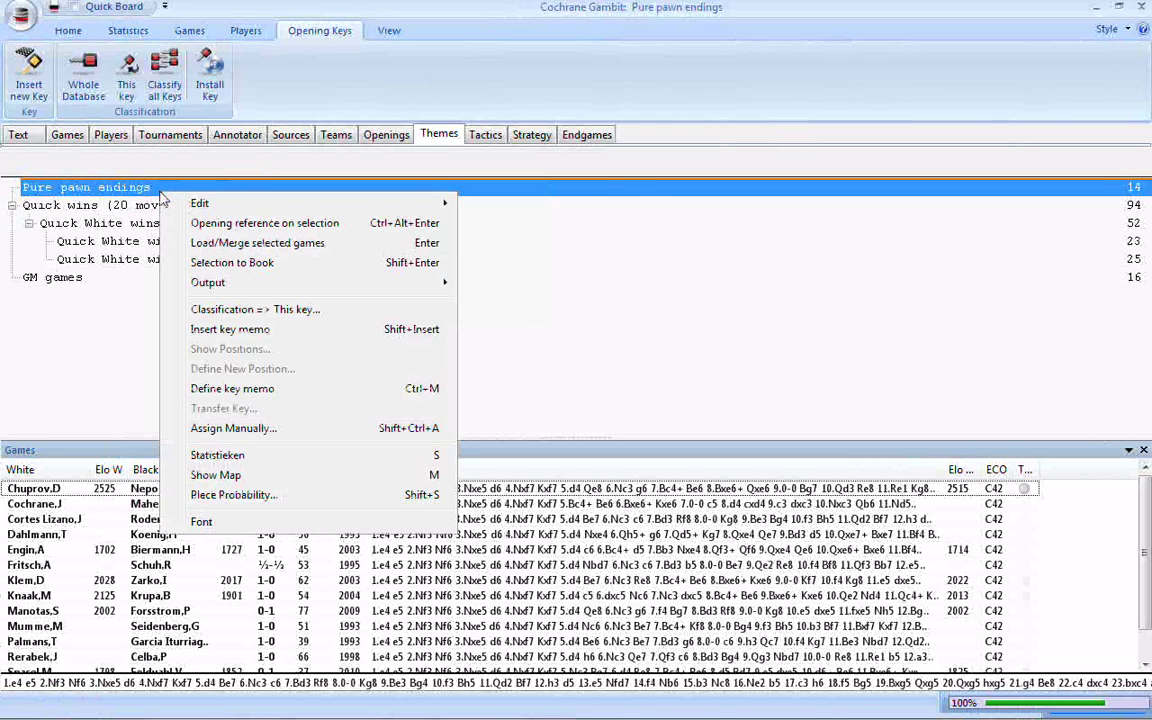
mouse_move(195, 207)
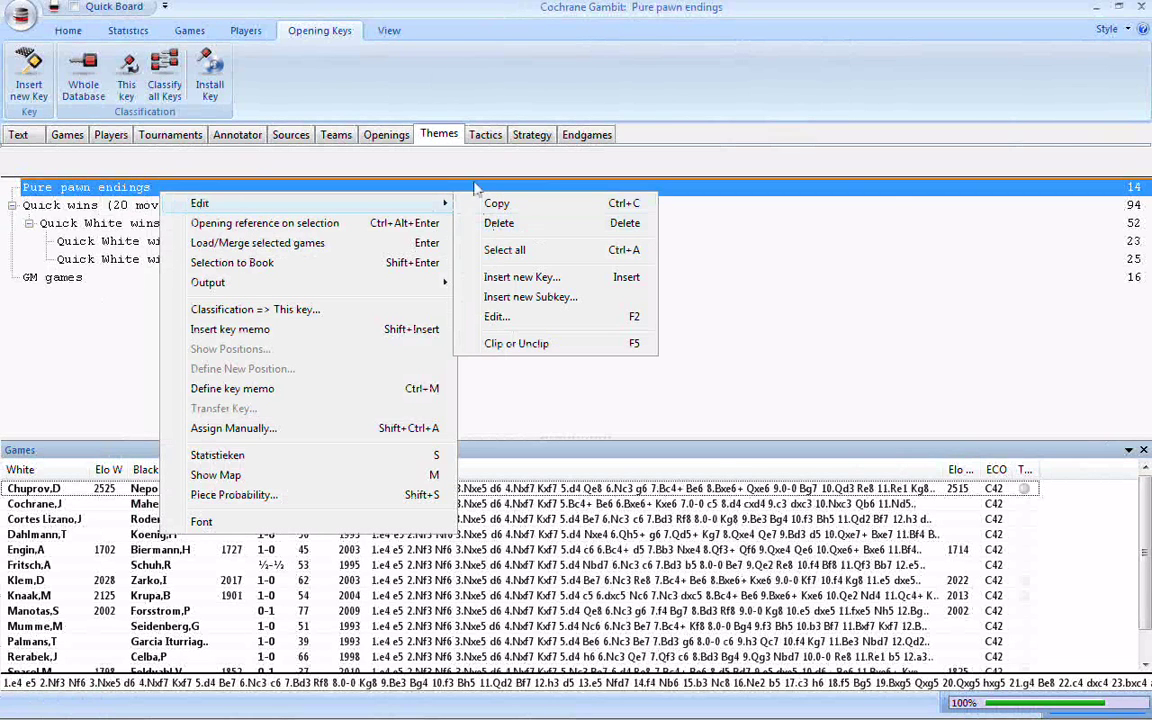
left_click(423, 72)
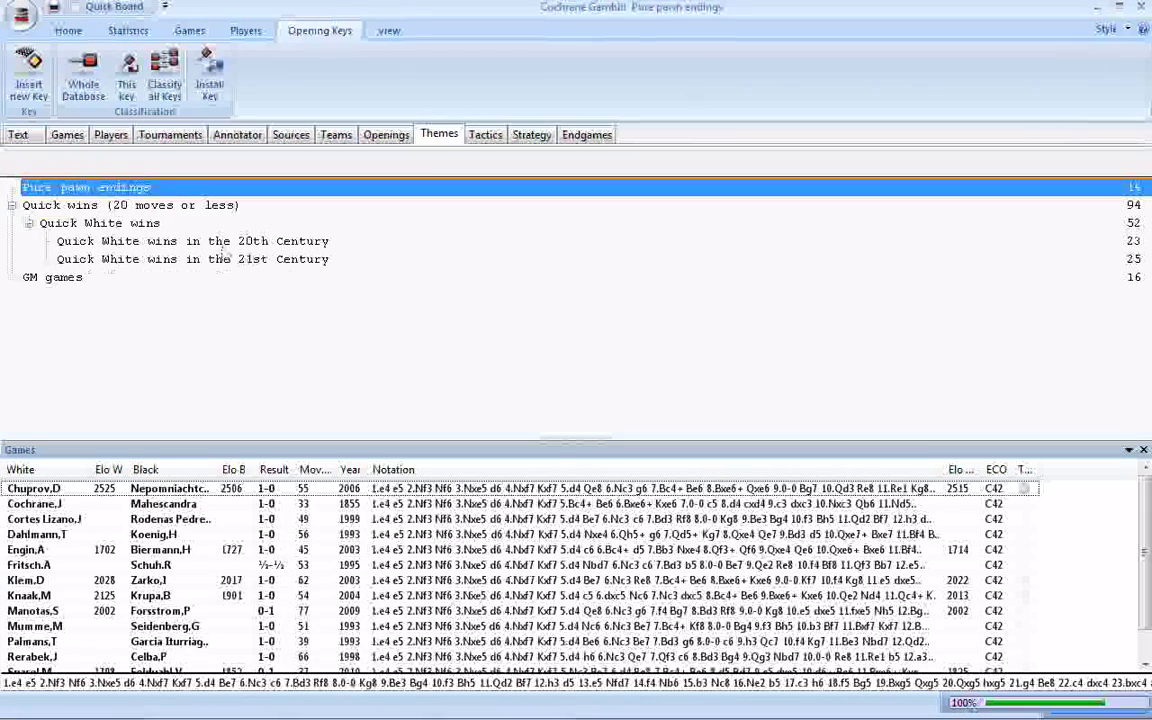
right_click(68, 229)
left_click(56, 226)
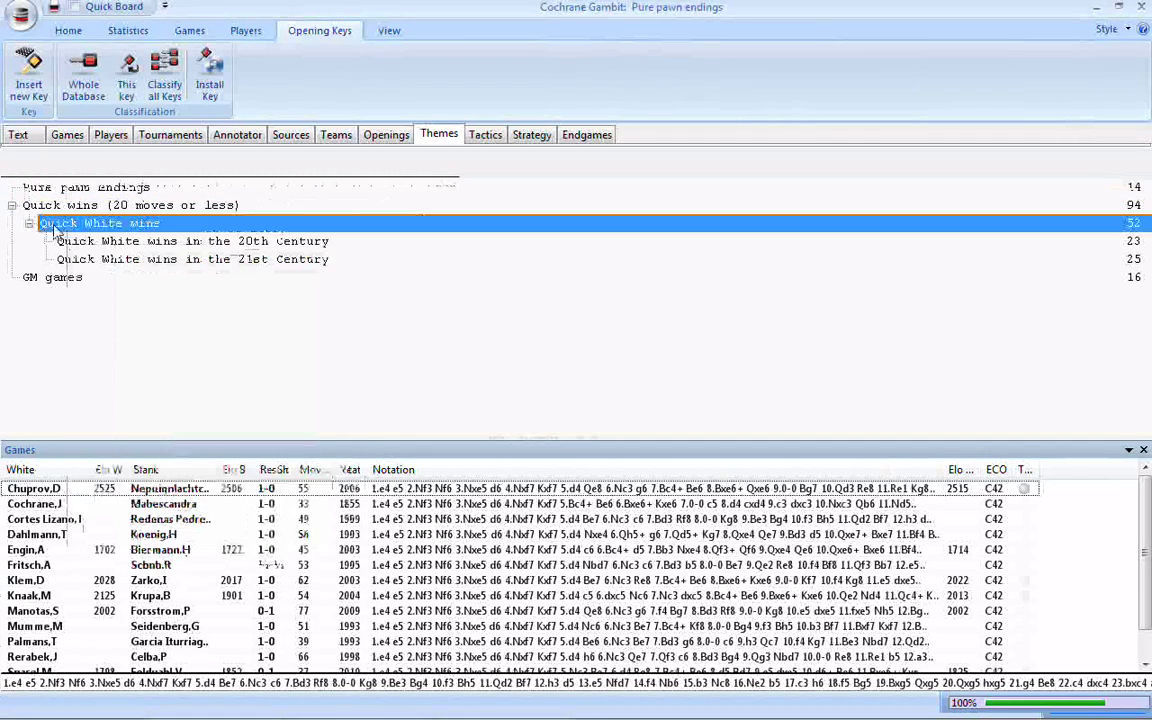
right_click(56, 229)
mouse_move(93, 238)
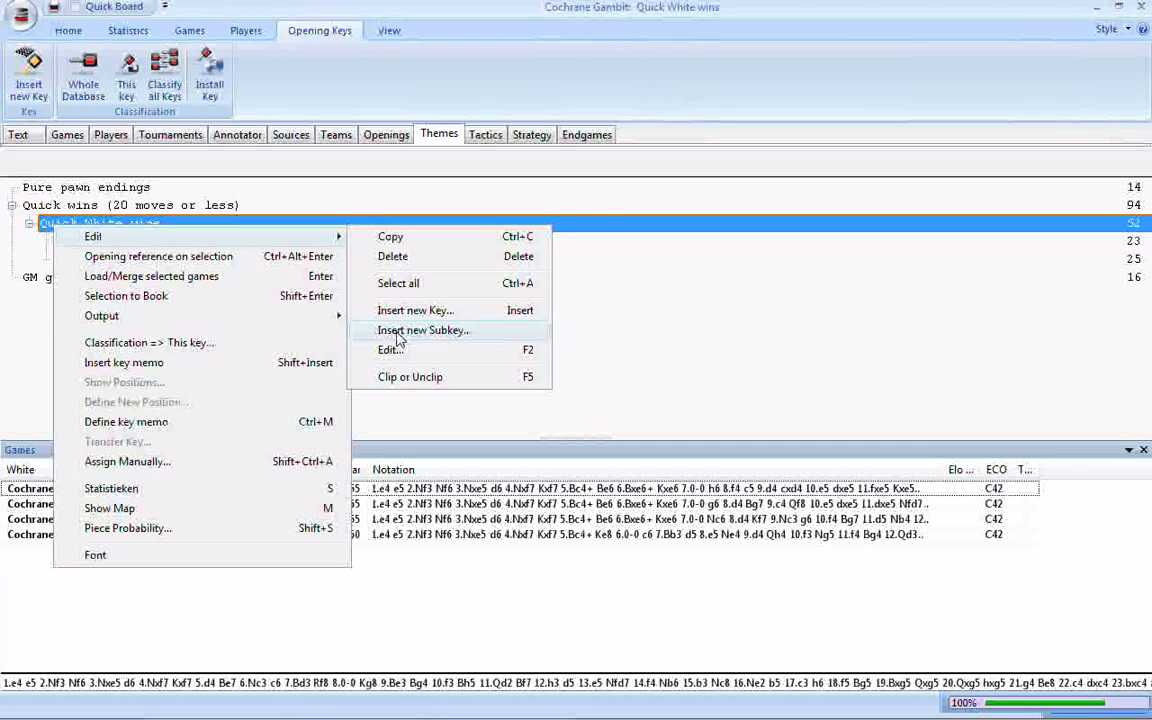
left_click(550, 7)
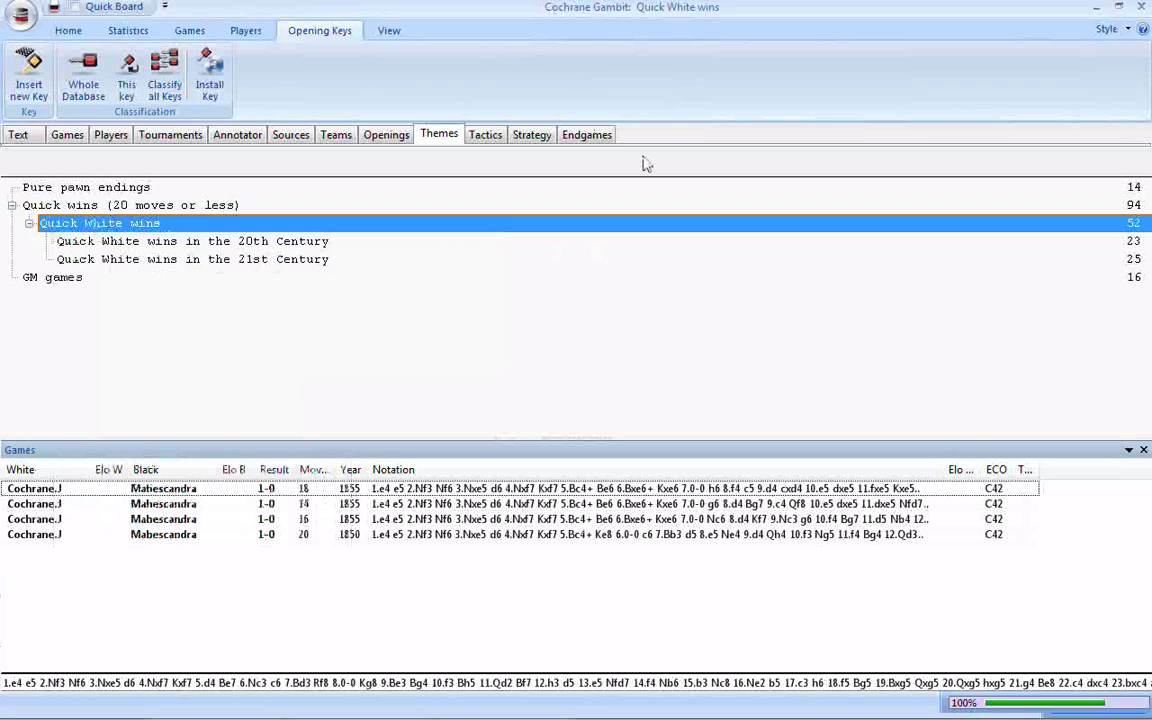